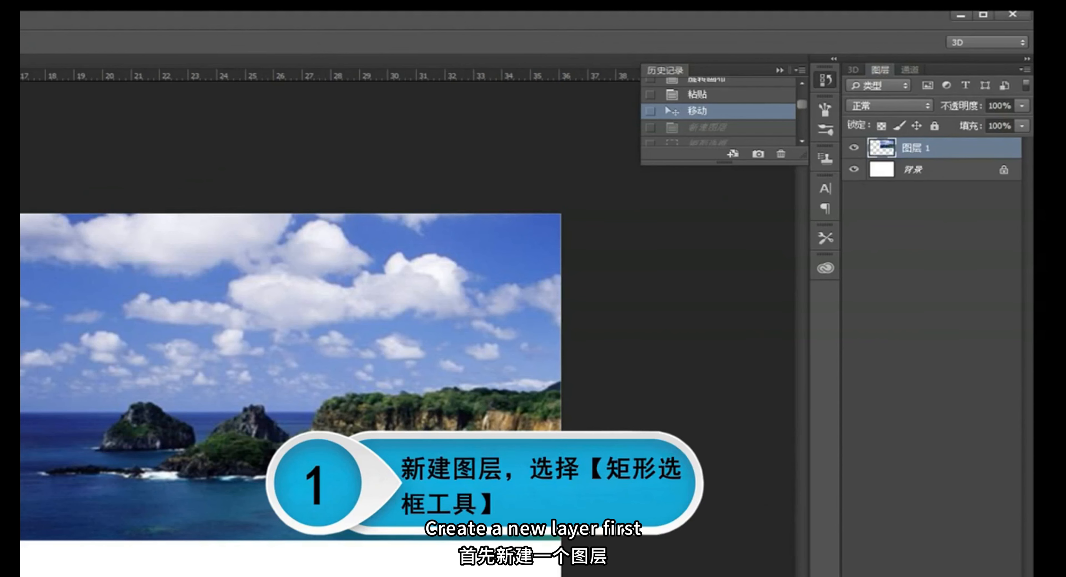
Step: Add a new layer and select the upper part of the canvas, about two thirds of its height, with a 0 px feather rectangular marquee
left_click(1004, 563)
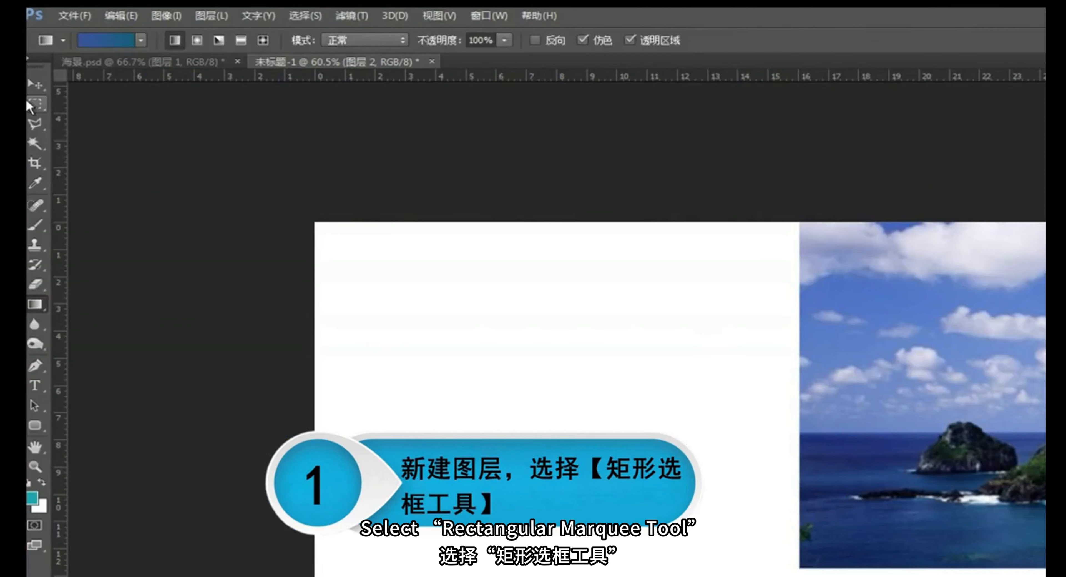
left_click(31, 103)
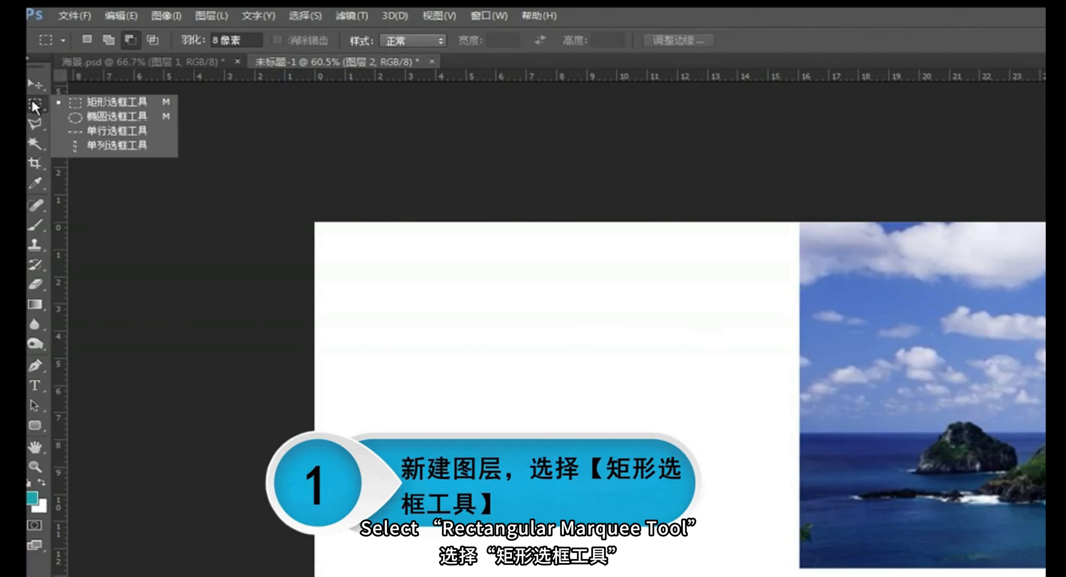
left_click(85, 107)
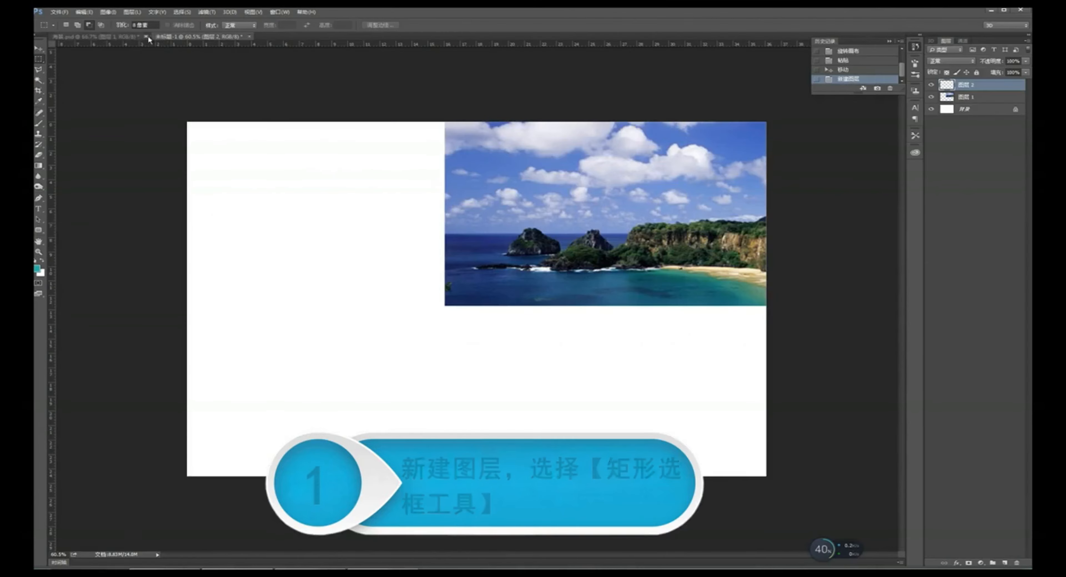
left_click(225, 41)
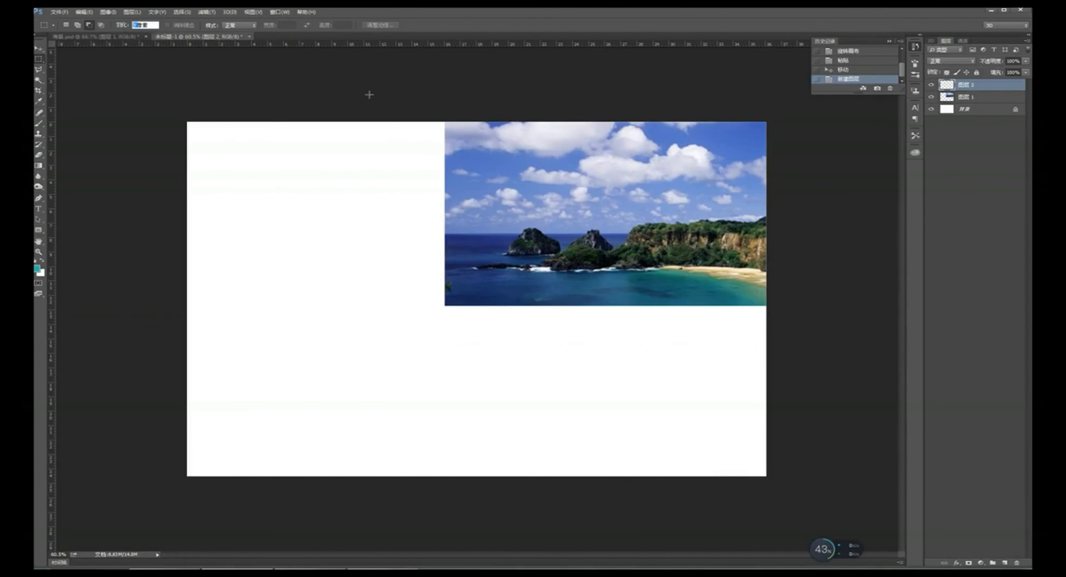
type("0")
key("Return")
left_click_drag(183, 117, 729, 369)
left_click_drag(787, 392, 861, 395)
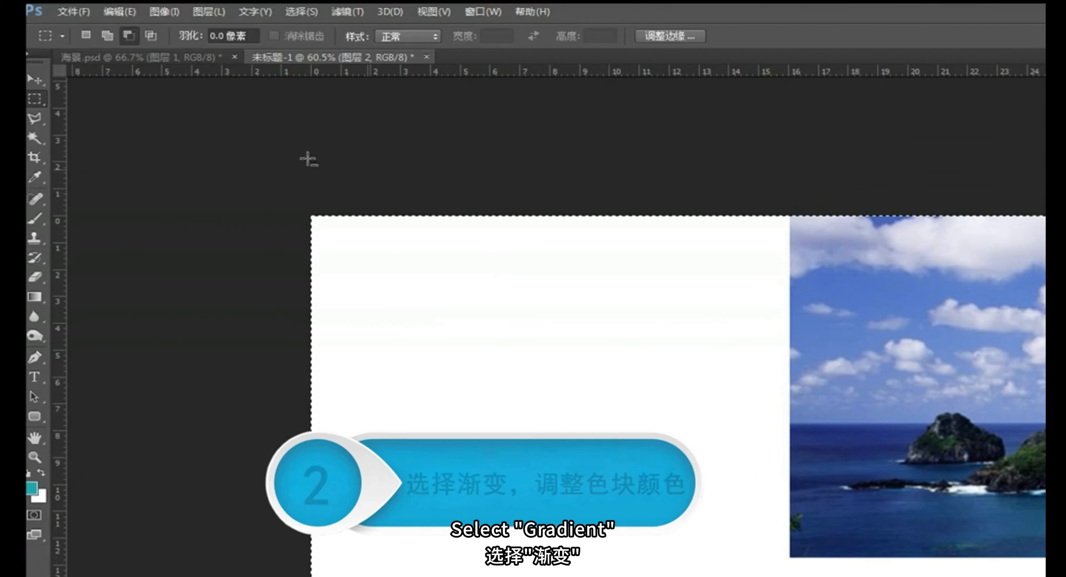
Step: Edit the gradient's start colour stop, sampling the light blue near the photo's horizon (738ecb)
key("g")
left_click(106, 36)
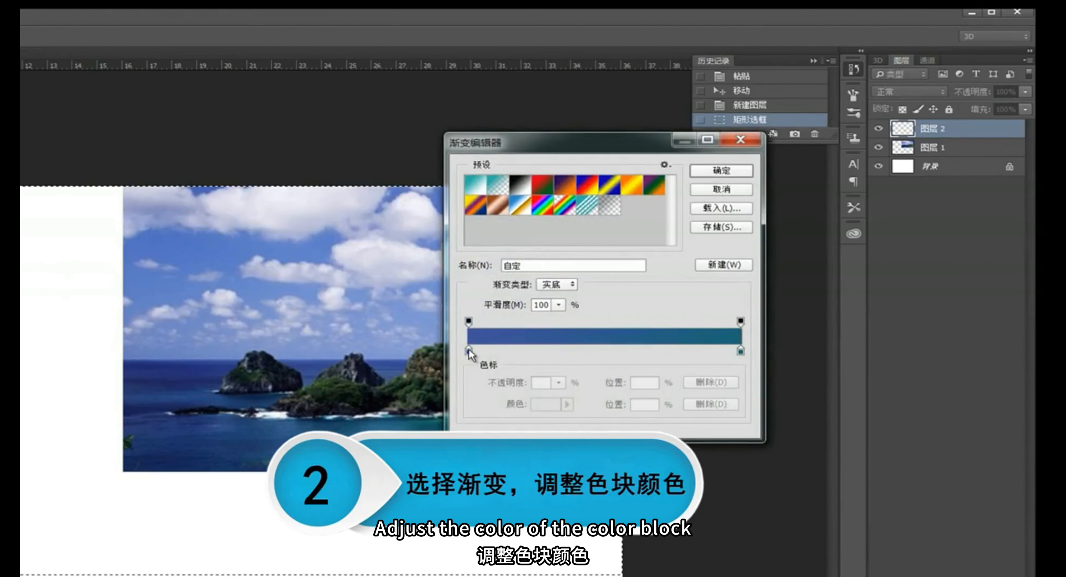
double_click(469, 351)
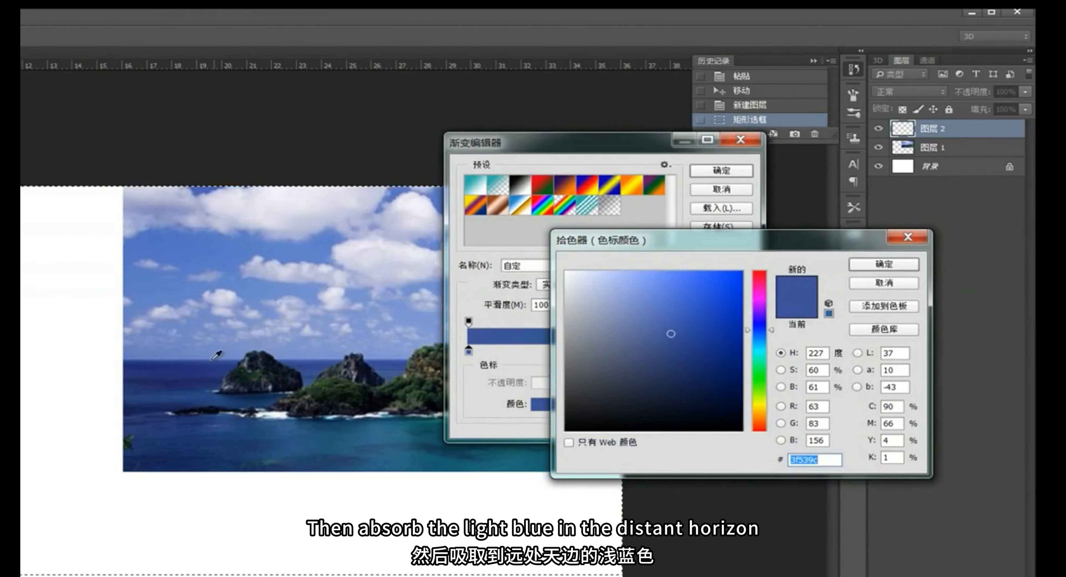
left_click(233, 356)
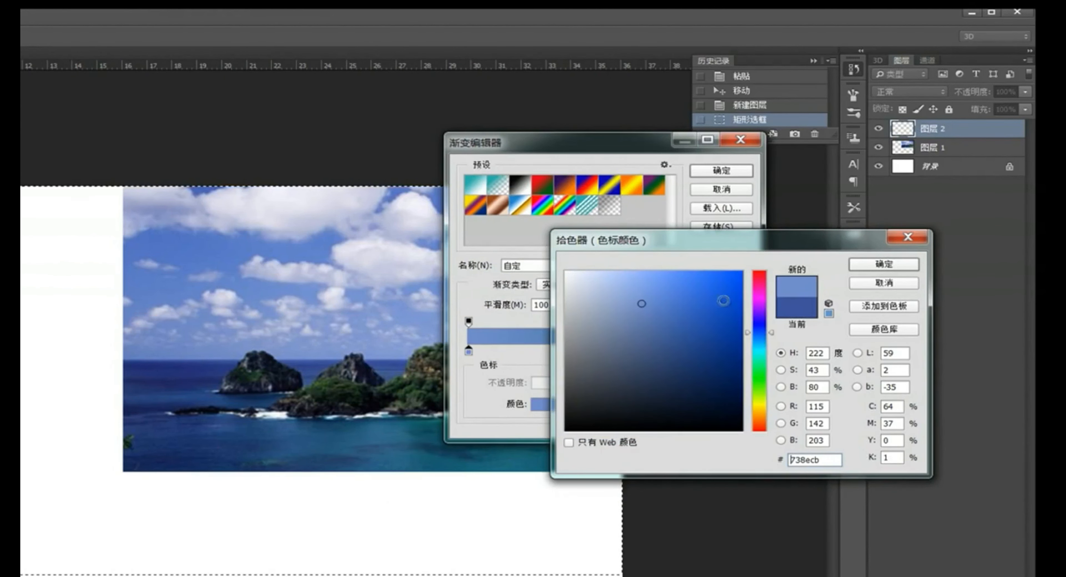
left_click(884, 264)
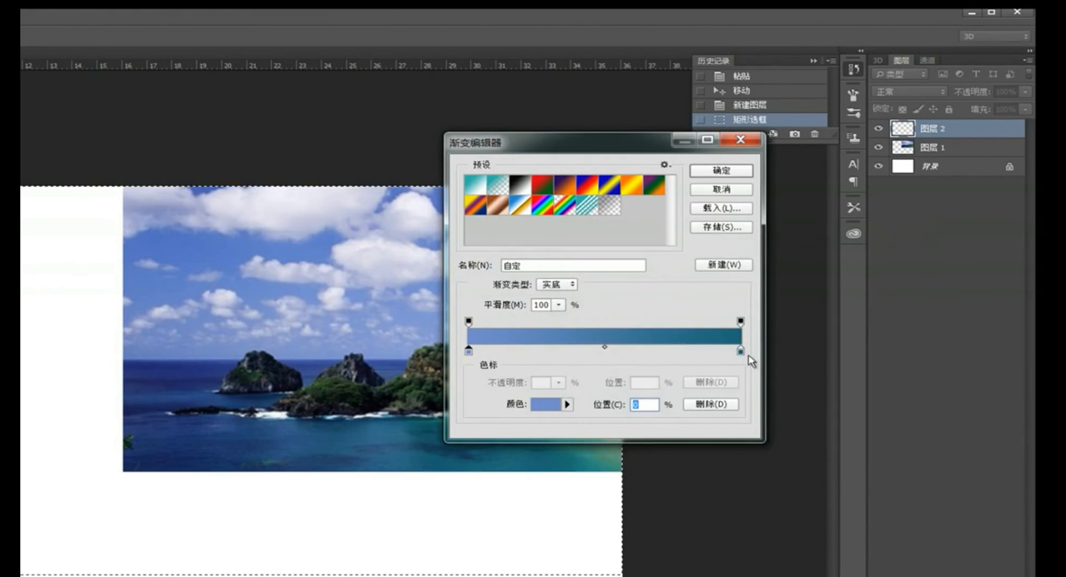
Step: Set the gradient's end colour stop to the deep sky blue sampled from the photo's upper edge (4862b9) and accept the gradient
double_click(741, 352)
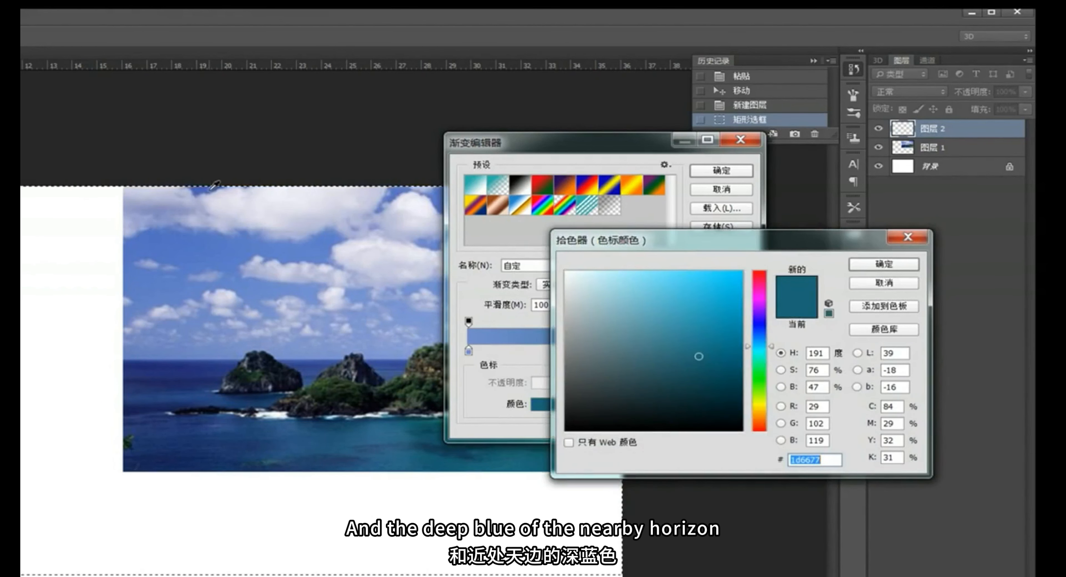
left_click(222, 190)
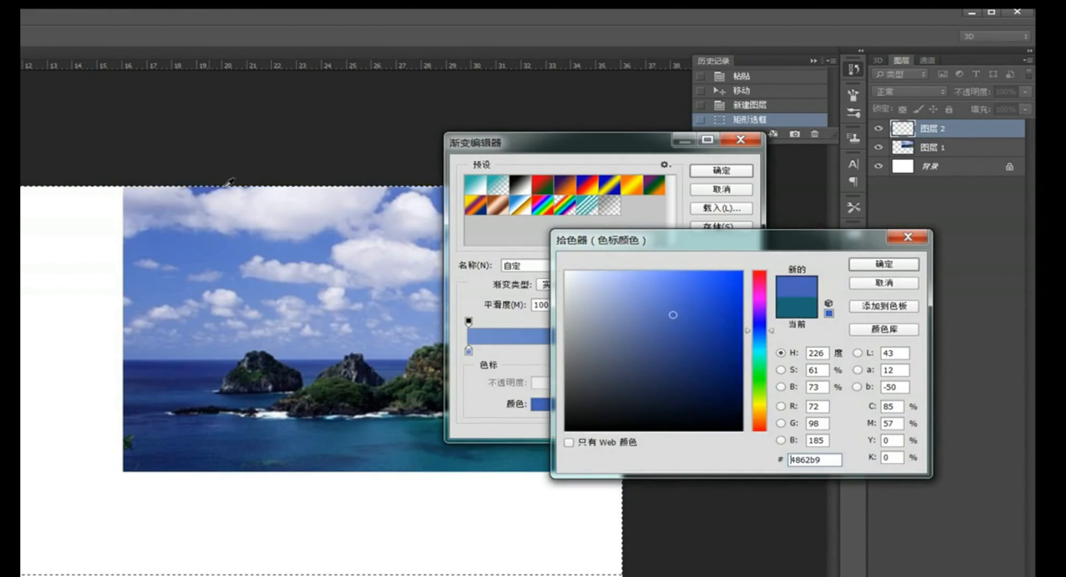
left_click(890, 263)
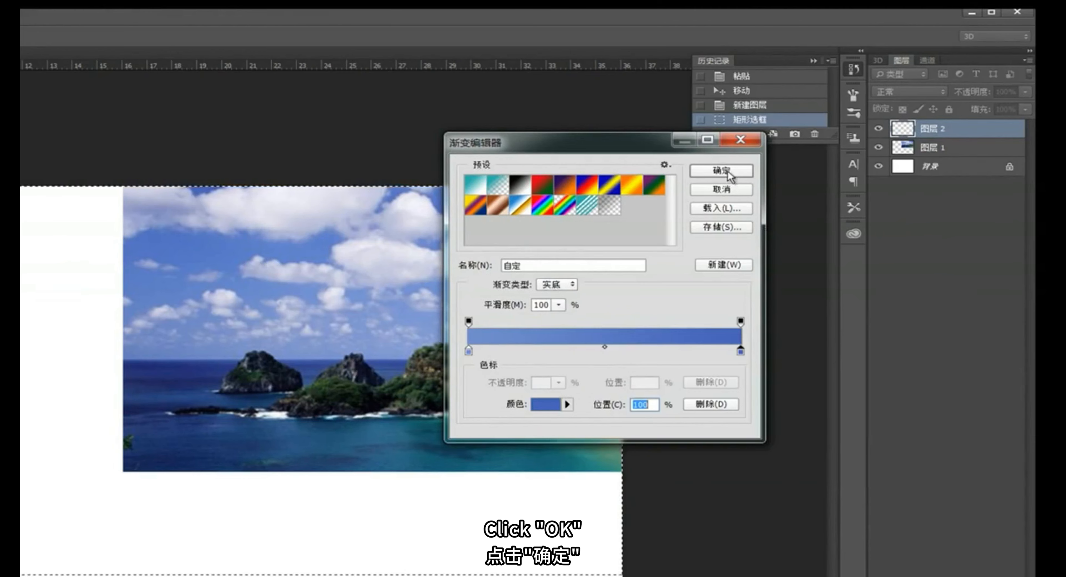
left_click(728, 174)
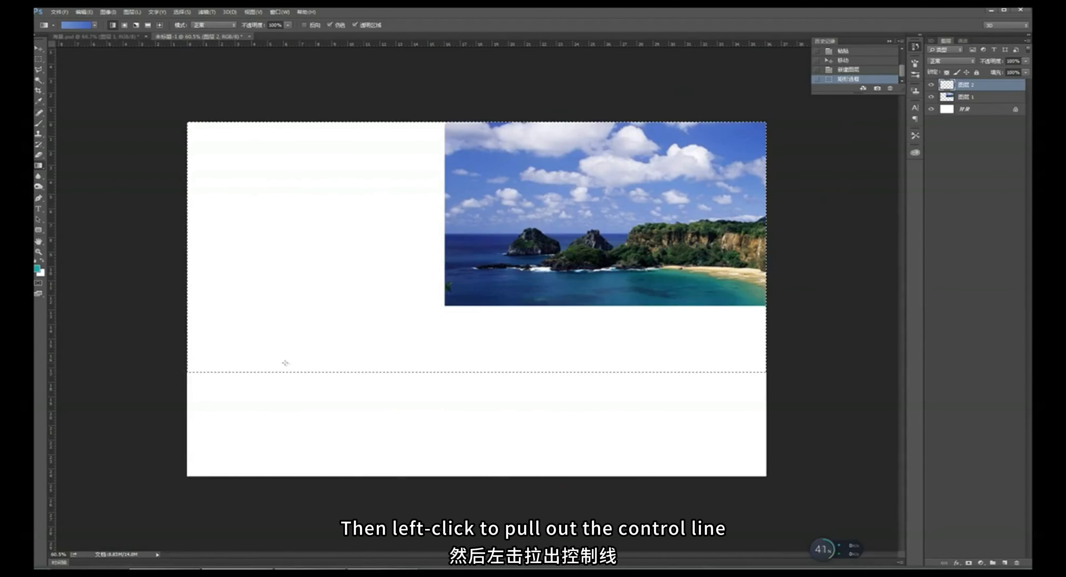
Step: Fill the selection with the sky gradient from its lower edge up to its upper edge, and move the photo layer above it
left_click_drag(347, 370, 355, 122)
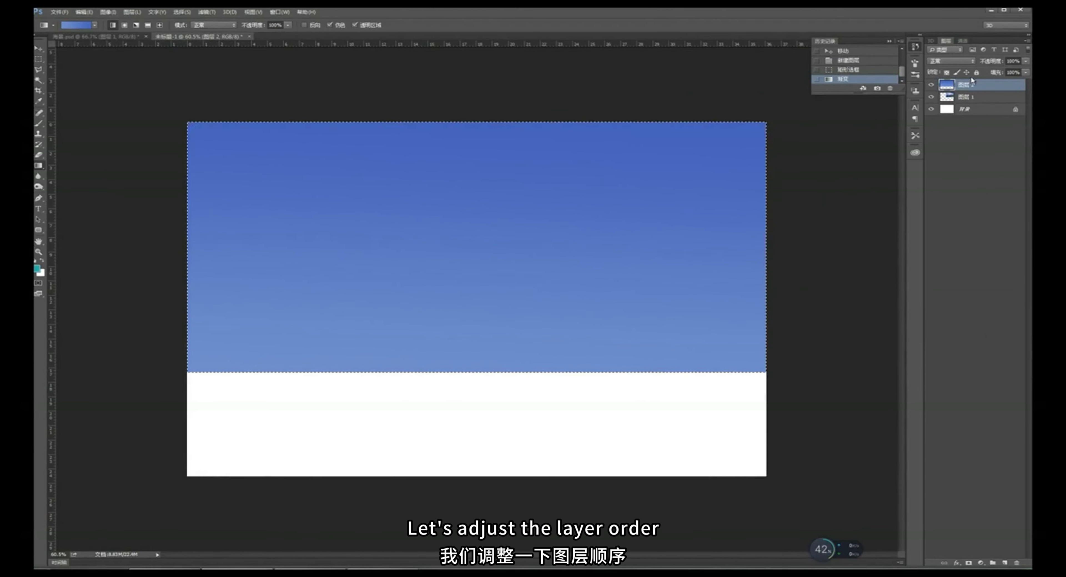
left_click_drag(974, 97, 971, 82)
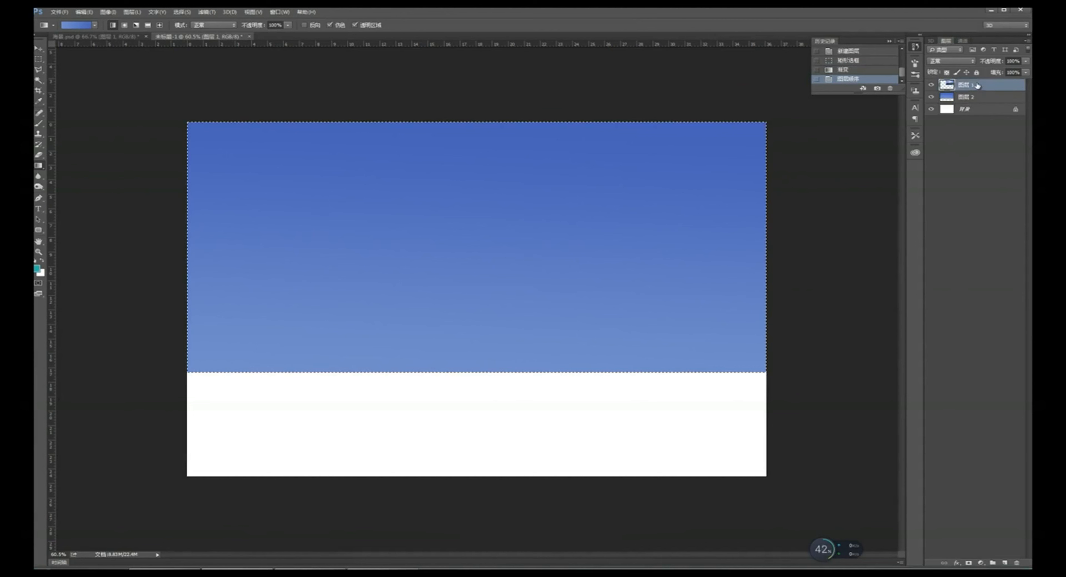
Step: Add a new layer, drop the old selection, and marquee the lower canvas with an 8 px feather, slightly overlapping the sky
left_click(1005, 562)
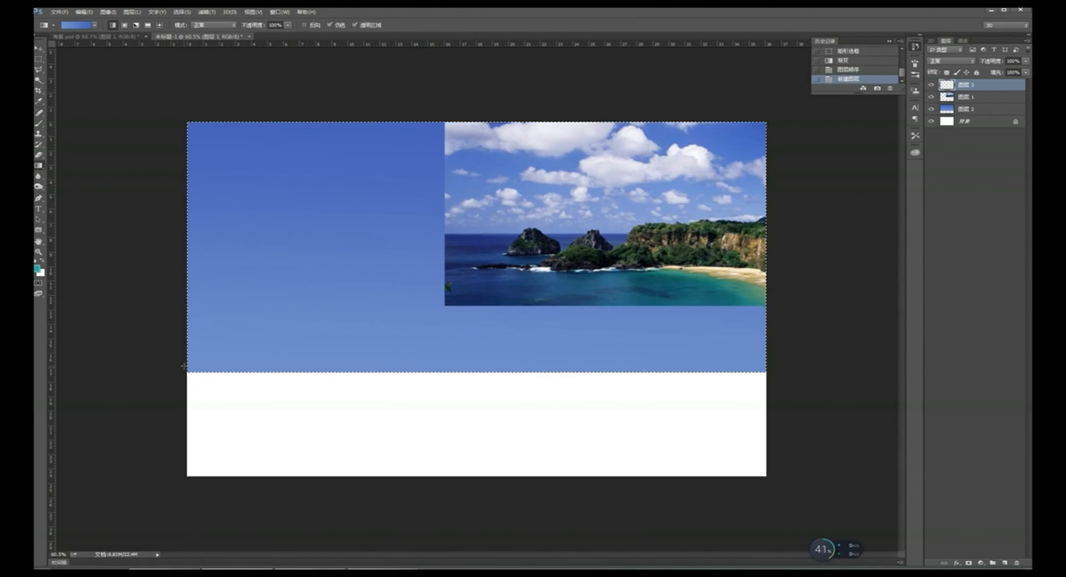
left_click_drag(39, 59, 71, 53)
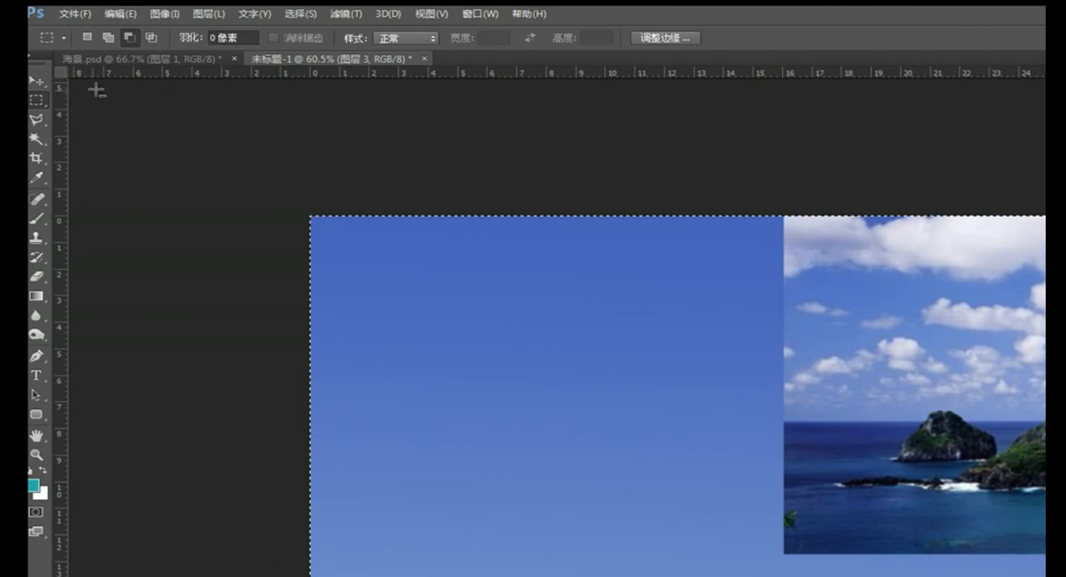
left_click(216, 38)
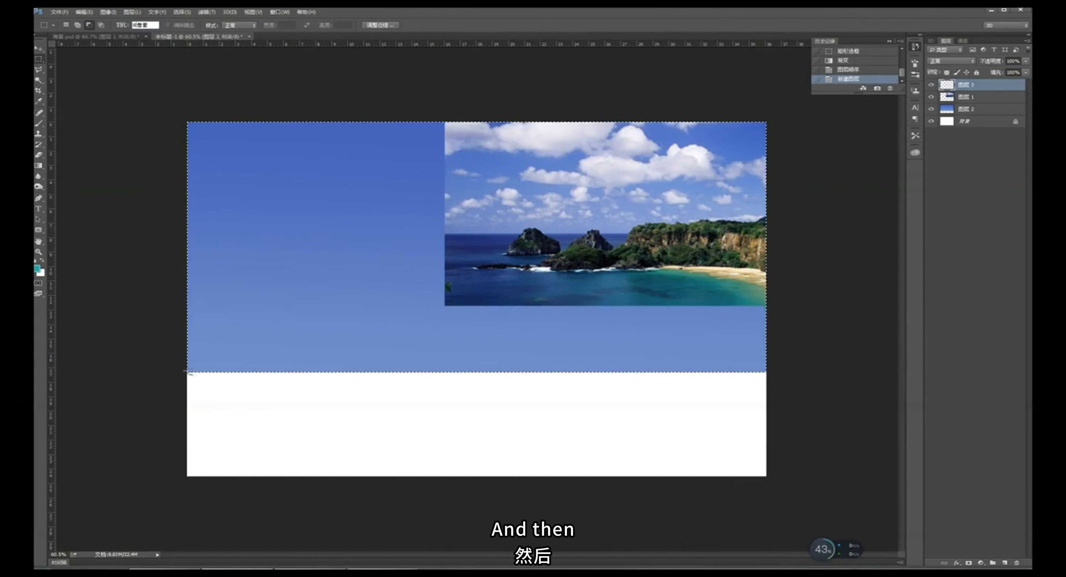
left_click(185, 371)
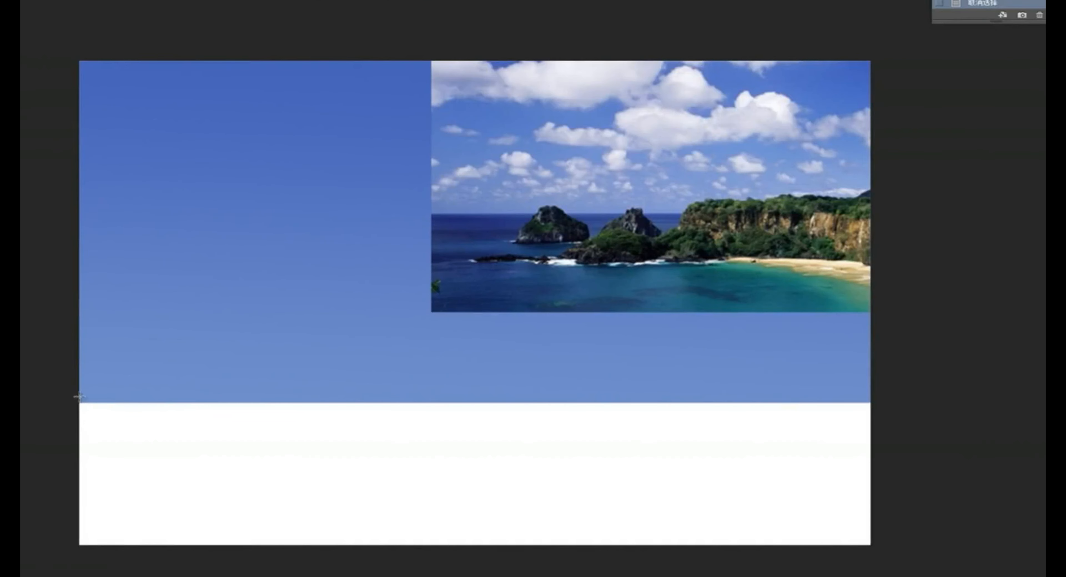
left_click_drag(79, 397, 907, 575)
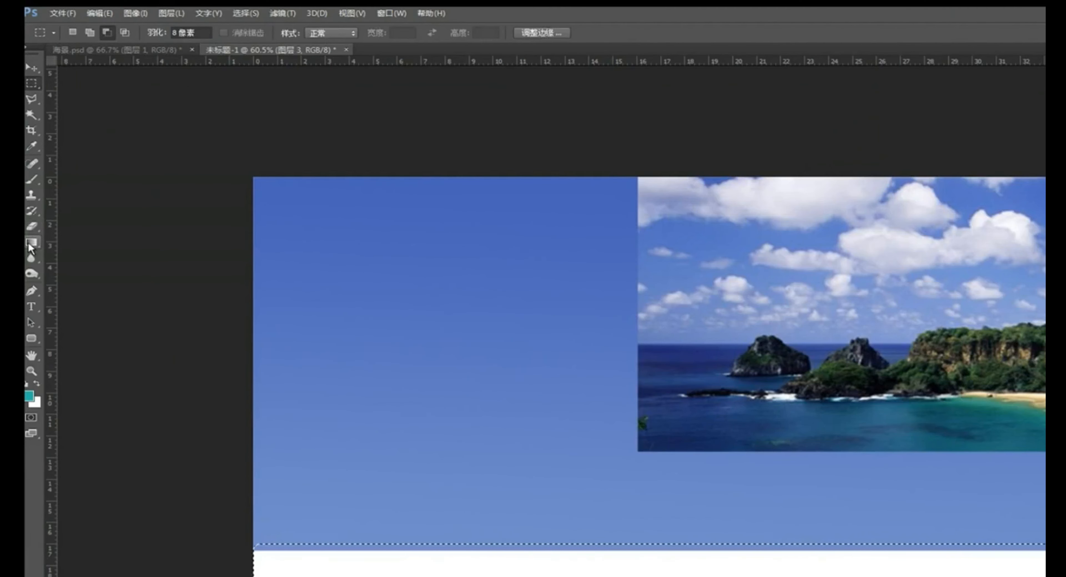
Step: Edit the gradient's start colour stop for the sea, sampling the dark blue of the photo's distant water (41539b)
left_click(31, 242)
left_click(85, 33)
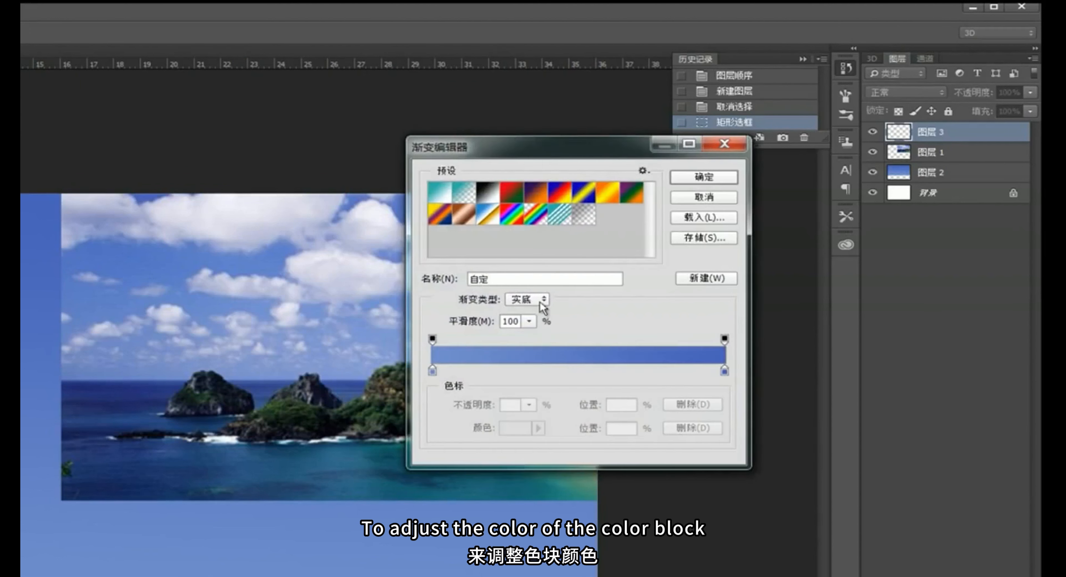
double_click(432, 370)
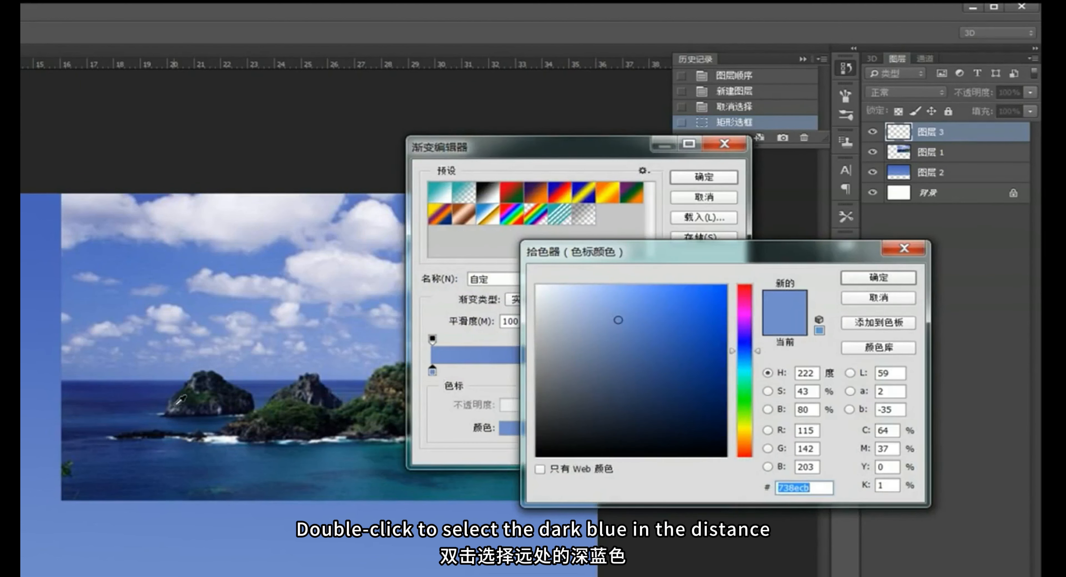
left_click(161, 382)
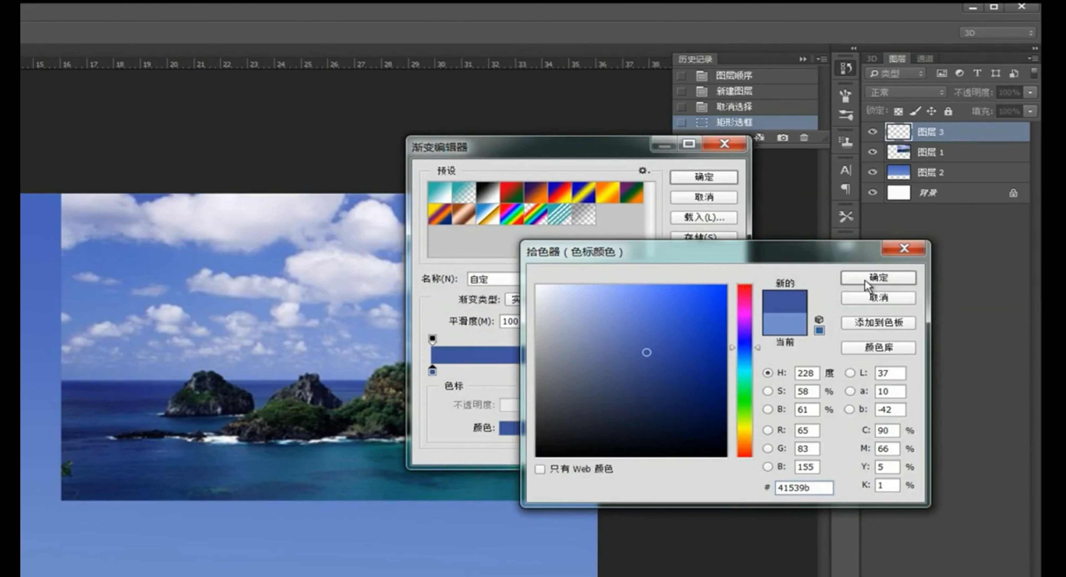
left_click(871, 280)
Step: Set the gradient's end colour stop to the blue-green sampled from the photo's near water (1c6677) and accept the gradient
left_click(724, 370)
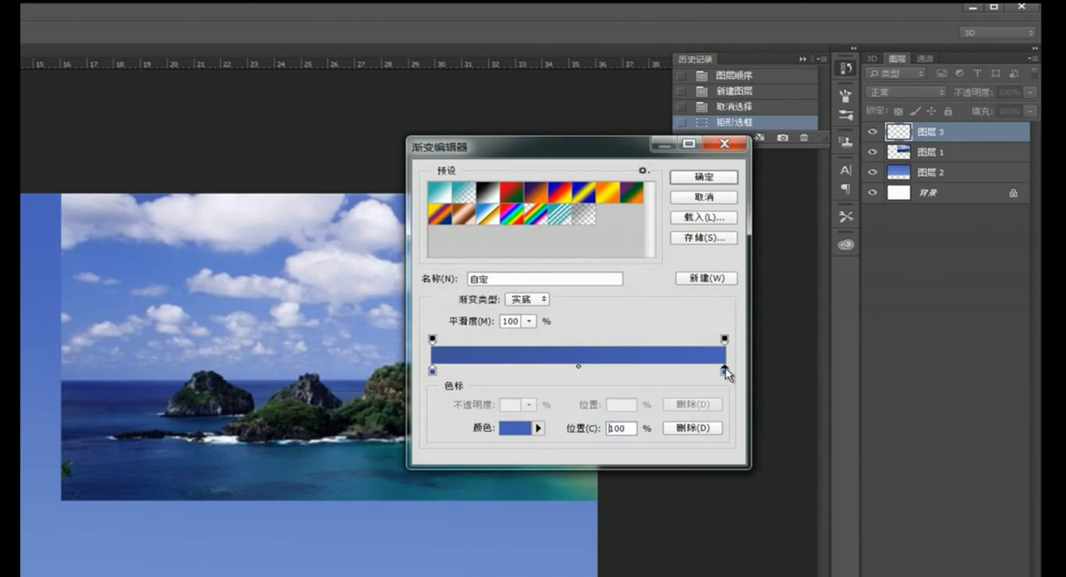
double_click(724, 370)
left_click(505, 496)
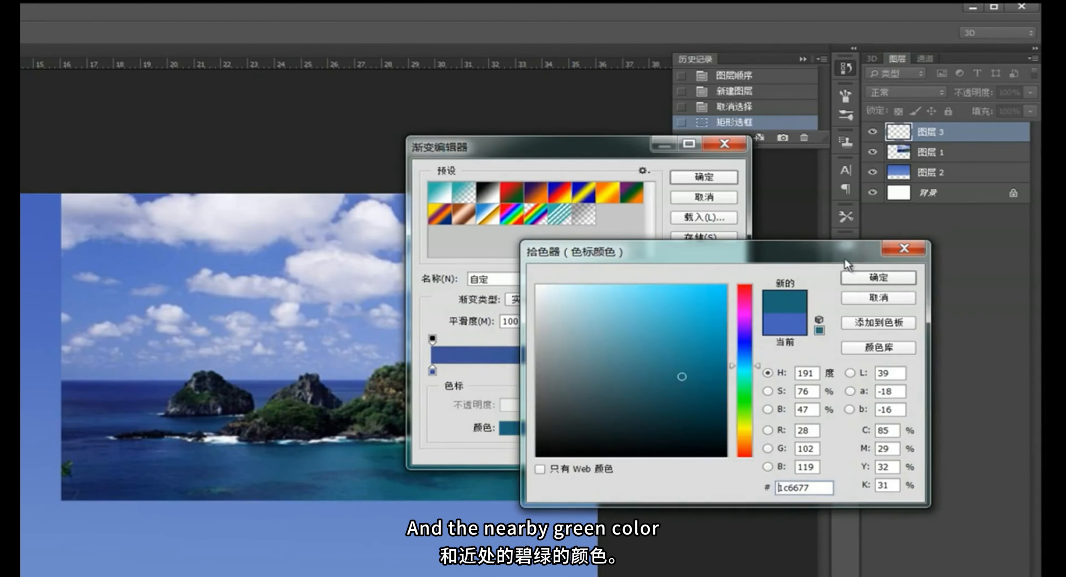
left_click(872, 280)
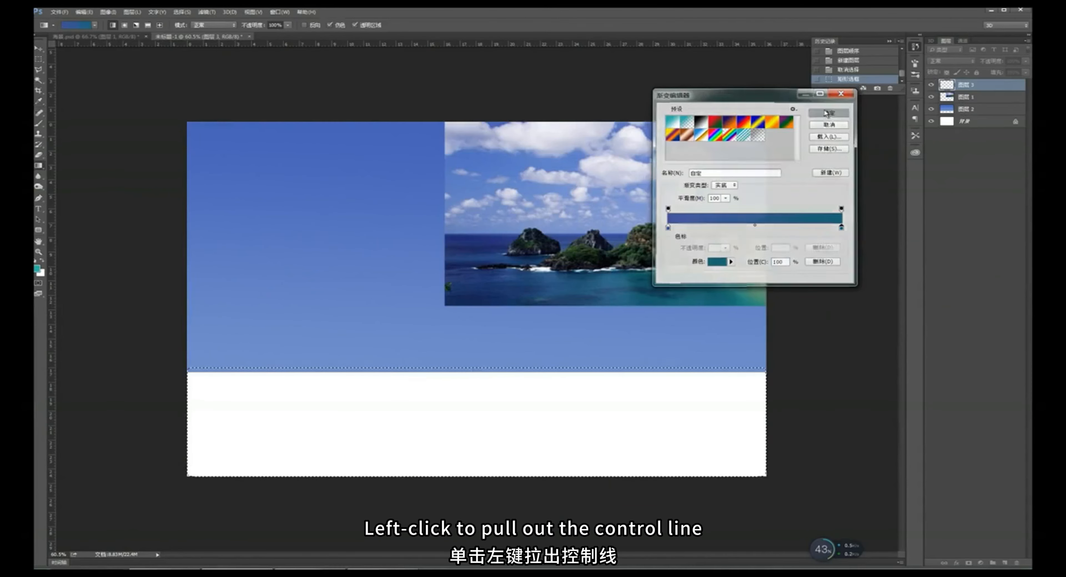
left_click(704, 177)
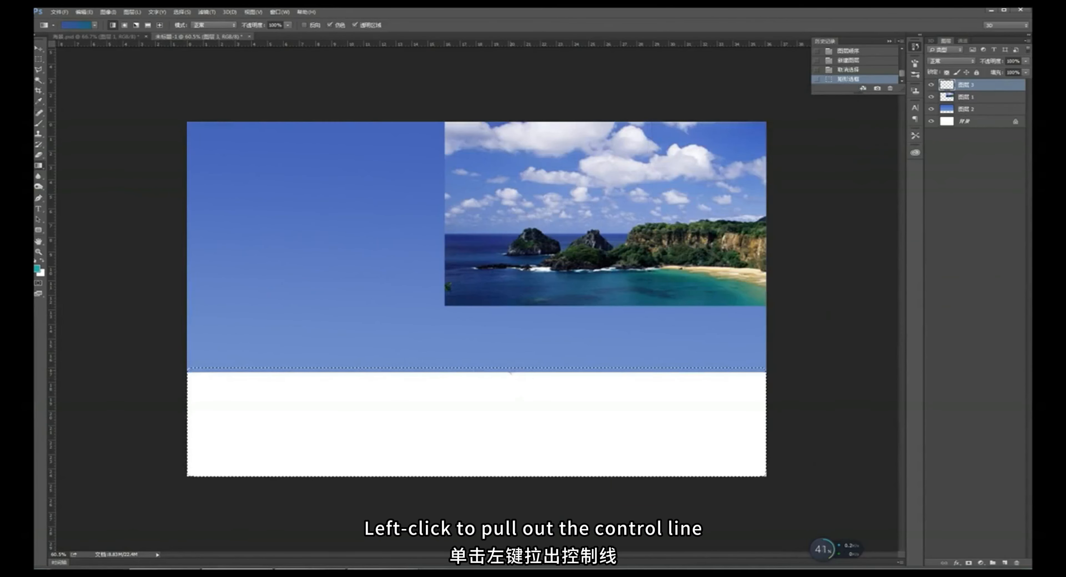
Step: Fill the lower selection with the sea gradient from the horizon down to the canvas's lower edge, and deselect
left_click_drag(510, 371, 512, 430)
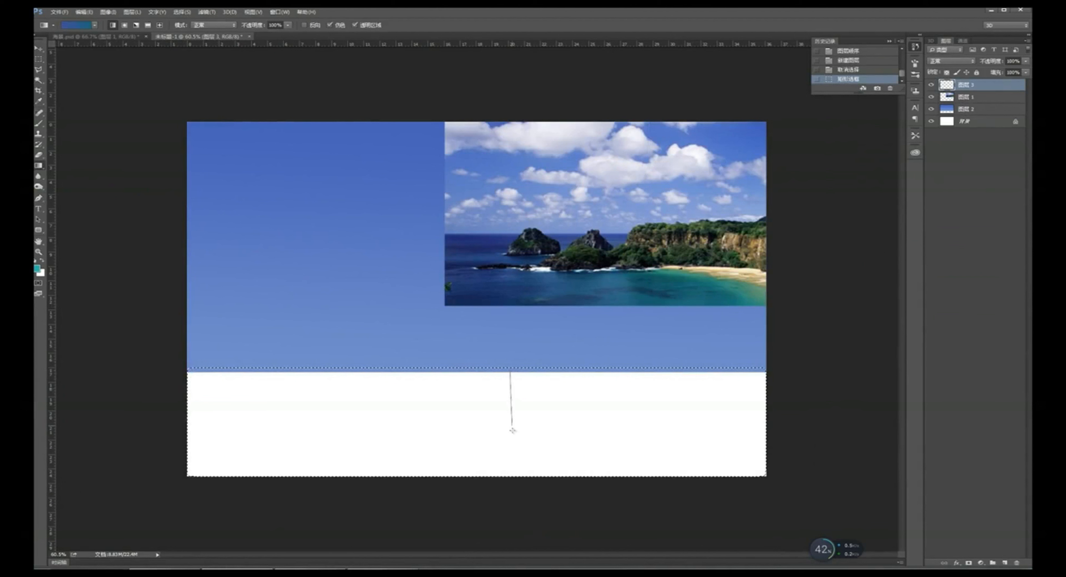
left_click_drag(512, 478, 513, 479)
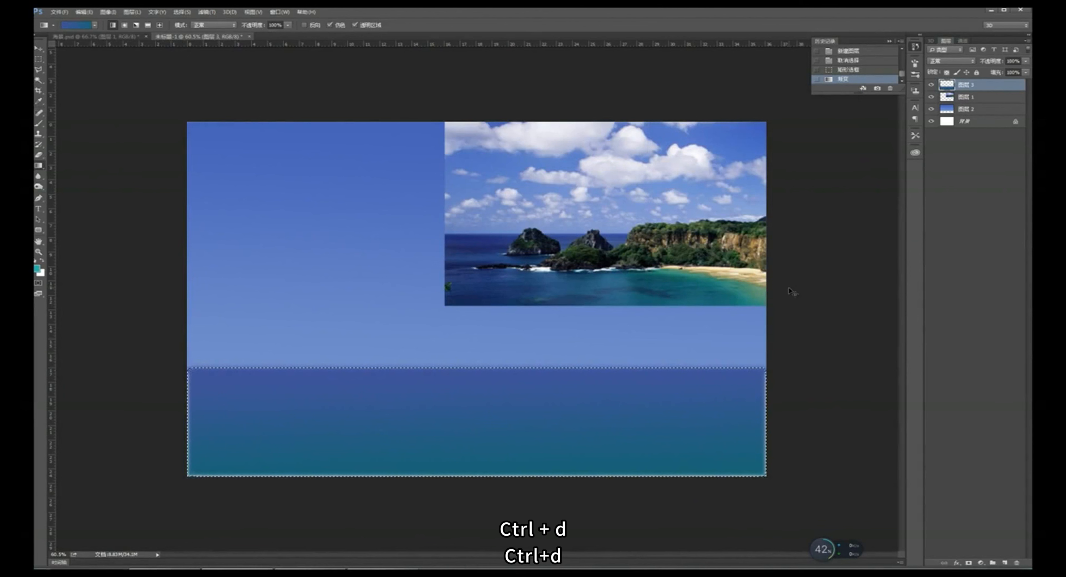
key("ctrl+d")
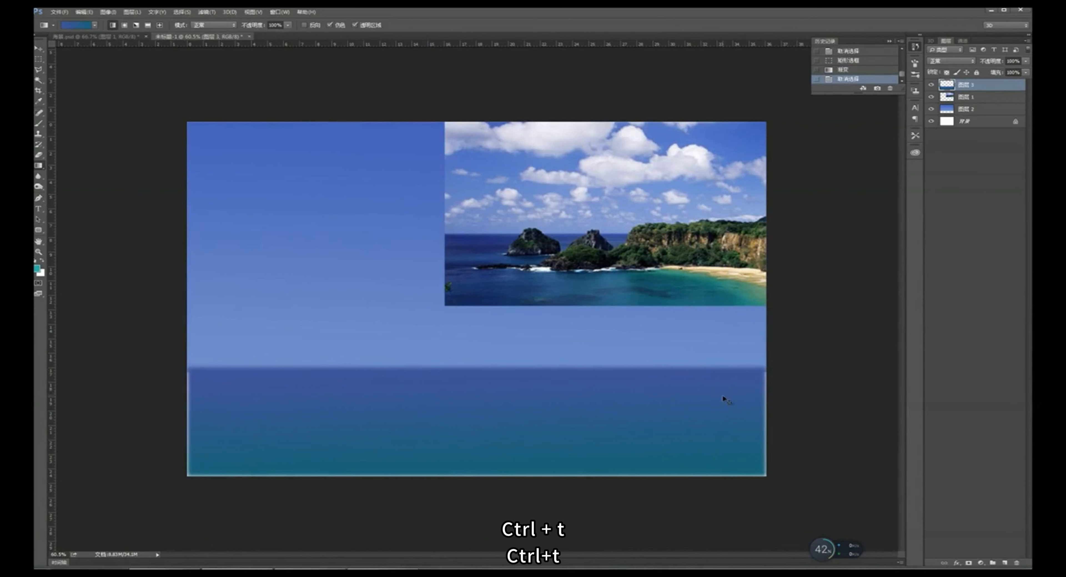
Step: Scale the sea layer proportionally about its centre to about 104% so its feathered side edges fall outside the canvas
key("ctrl+t")
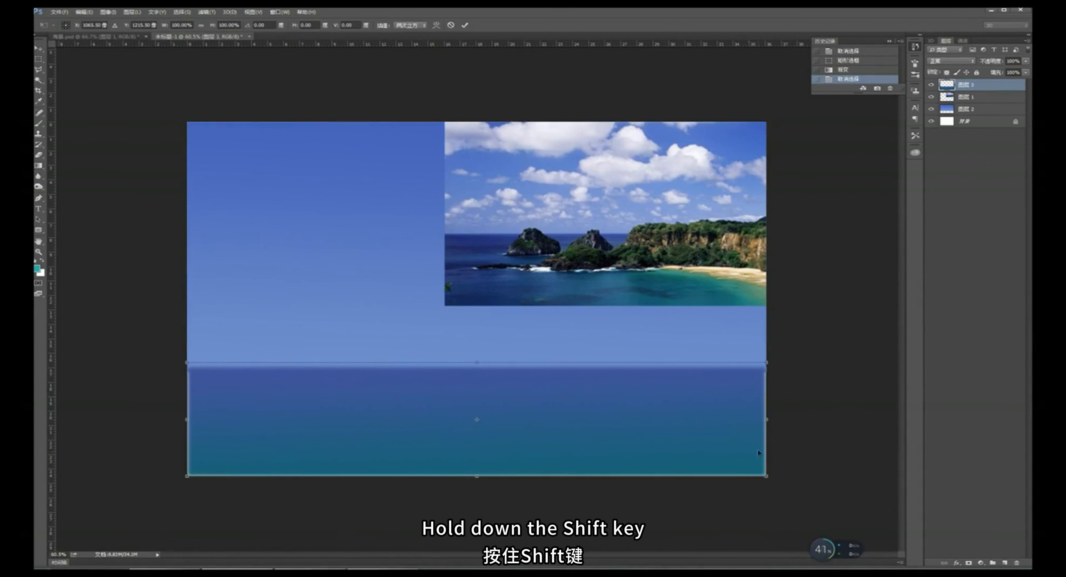
left_click_drag(766, 477, 778, 478)
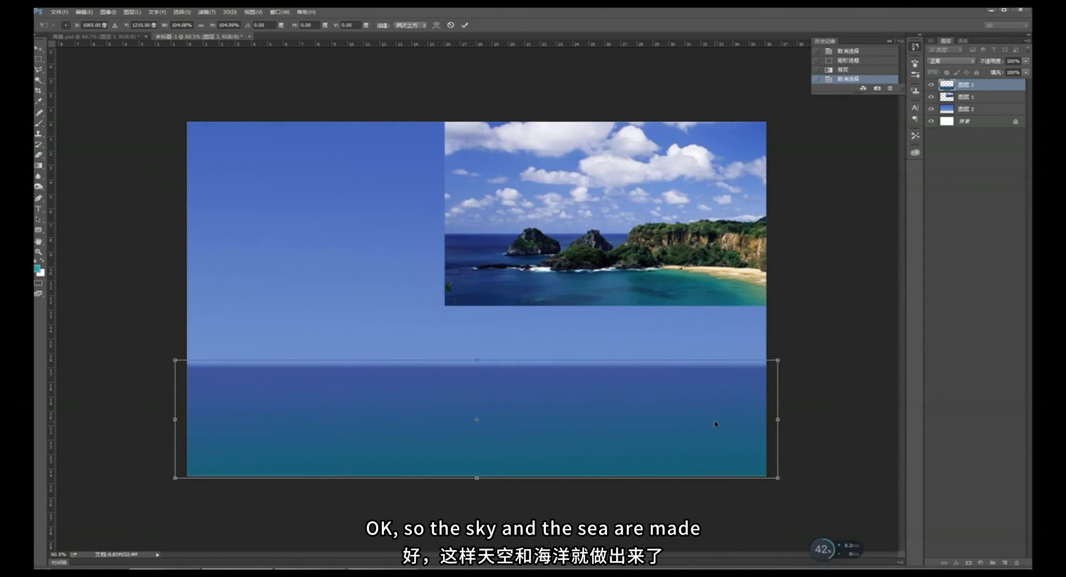
key("Return")
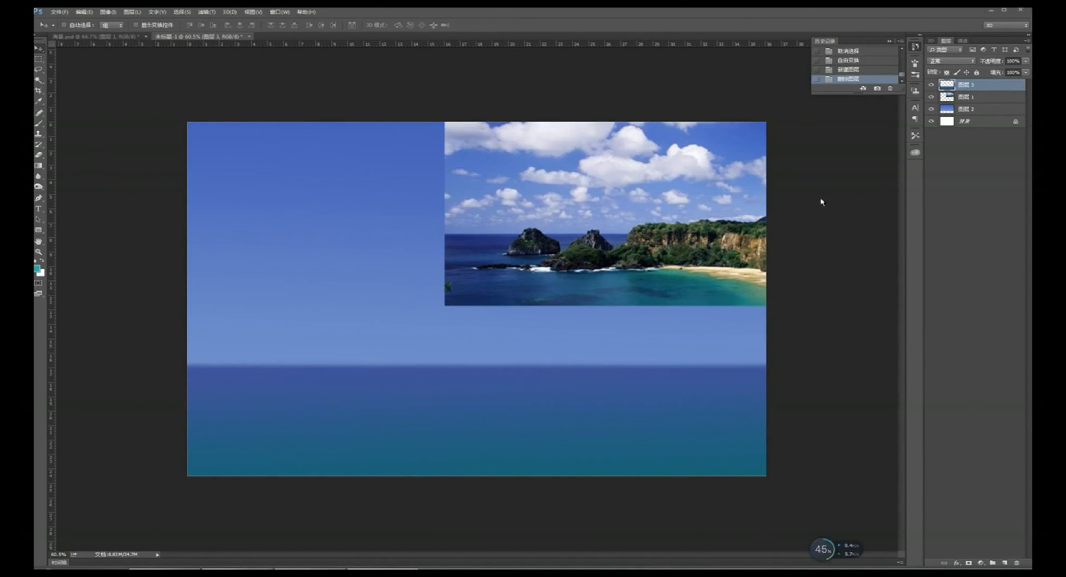
Step: On a new layer, draw a long wavy cloud outline with the Lasso tool, feathered 5 pixels, in the sky left of the photo
left_click(1005, 563)
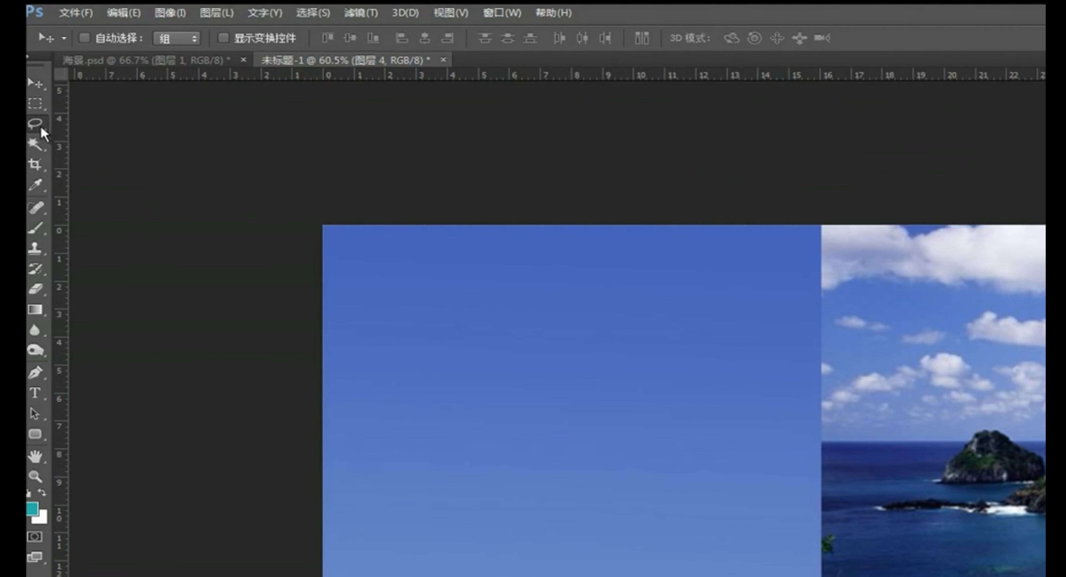
left_click(40, 70)
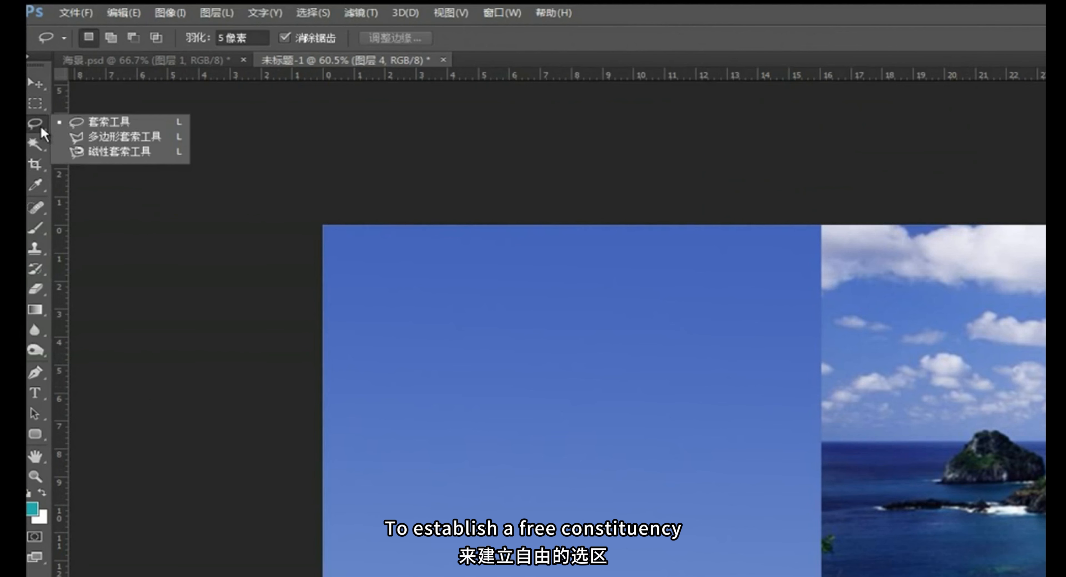
left_click(90, 127)
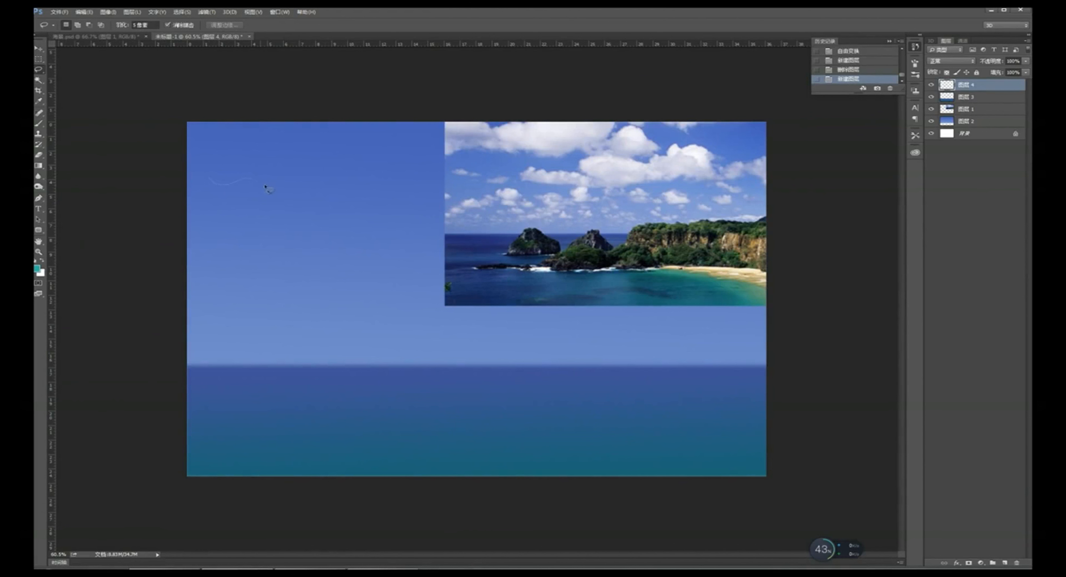
left_click_drag(267, 188, 316, 183)
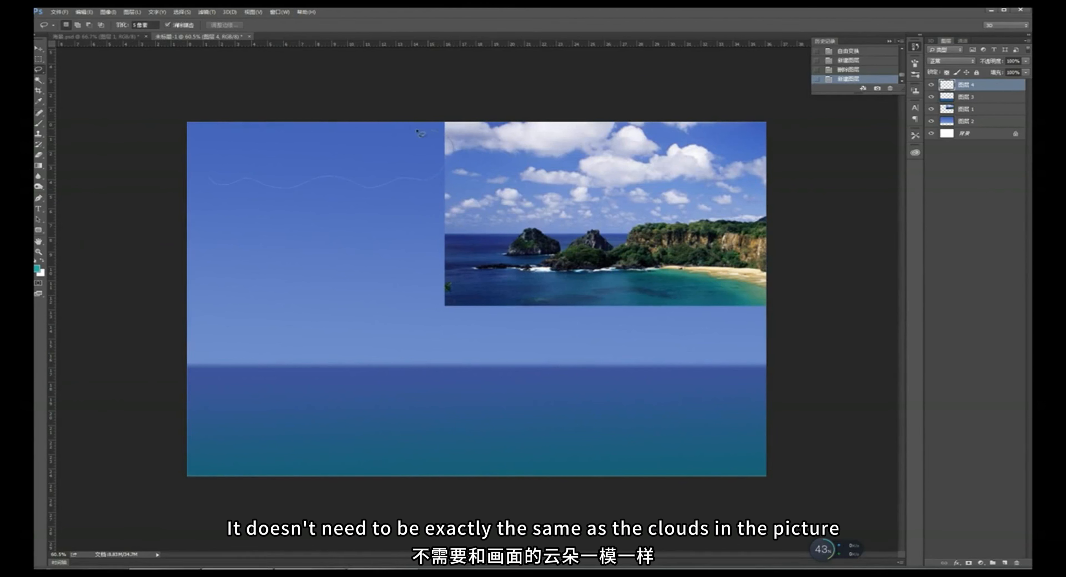
left_click_drag(417, 130, 377, 134)
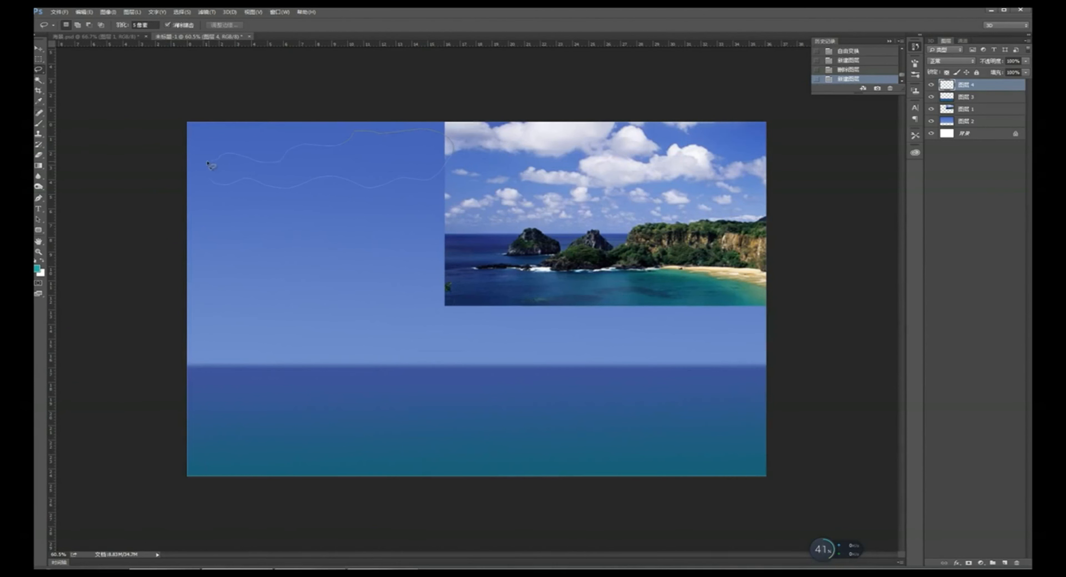
left_click_drag(211, 180, 207, 177)
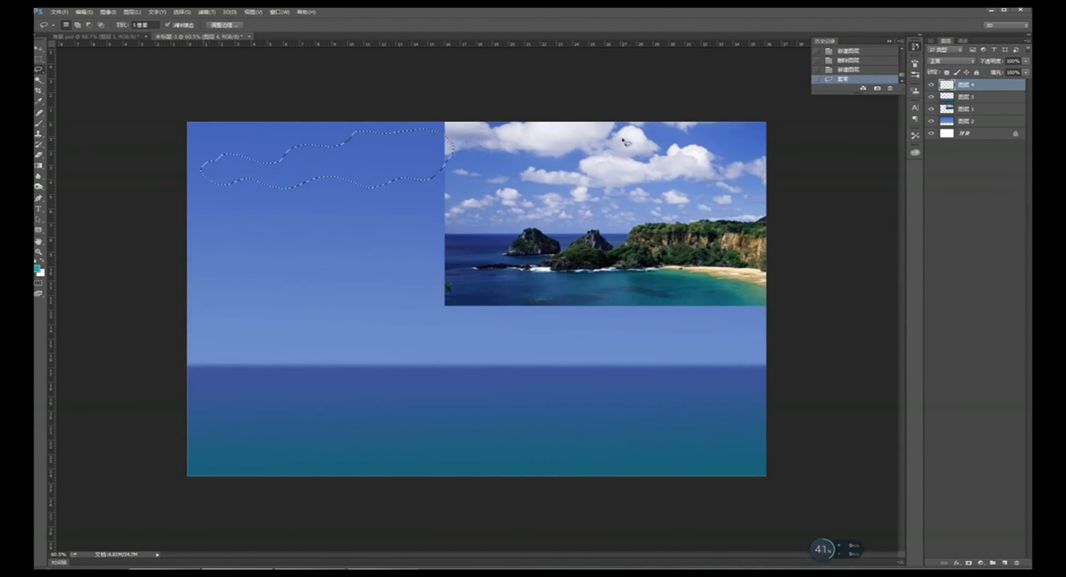
Step: Set the gradient's start colour stop to the grey-blue sampled from the shaded part of the photo's clouds (8c94c3)
left_click(39, 166)
left_click(79, 26)
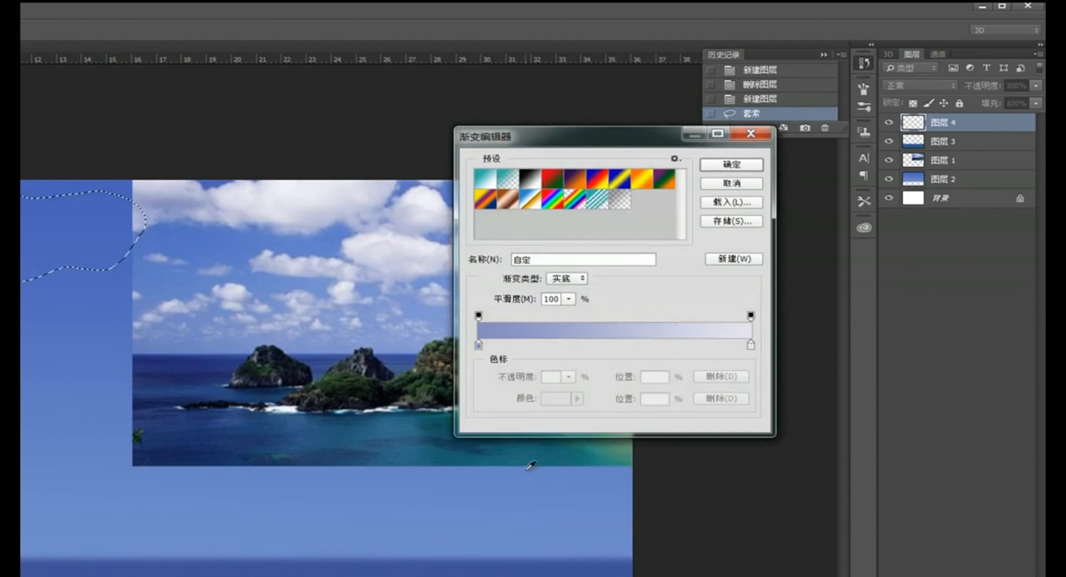
double_click(479, 345)
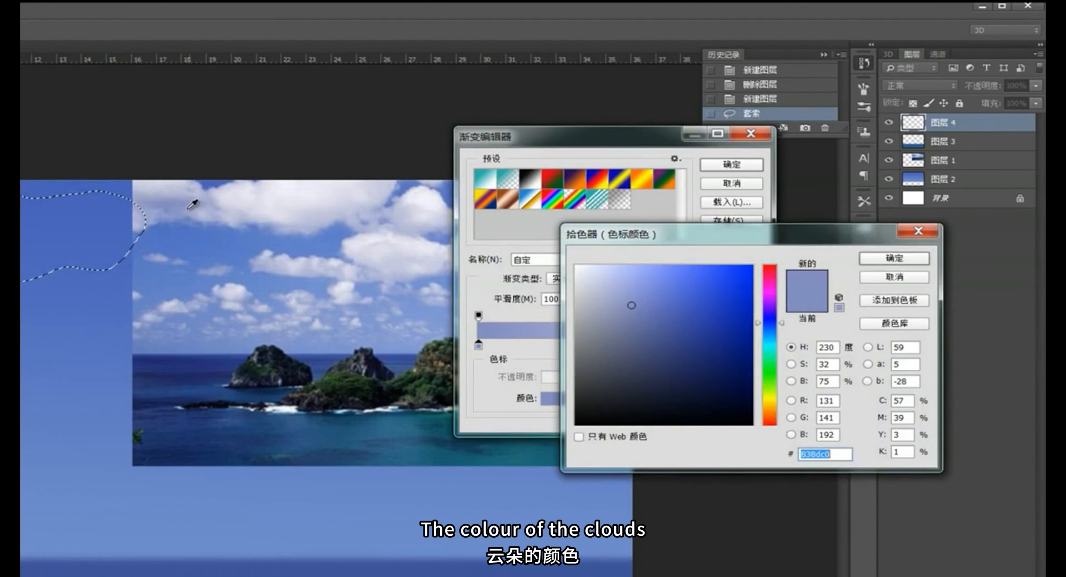
left_click(187, 219)
left_click(893, 258)
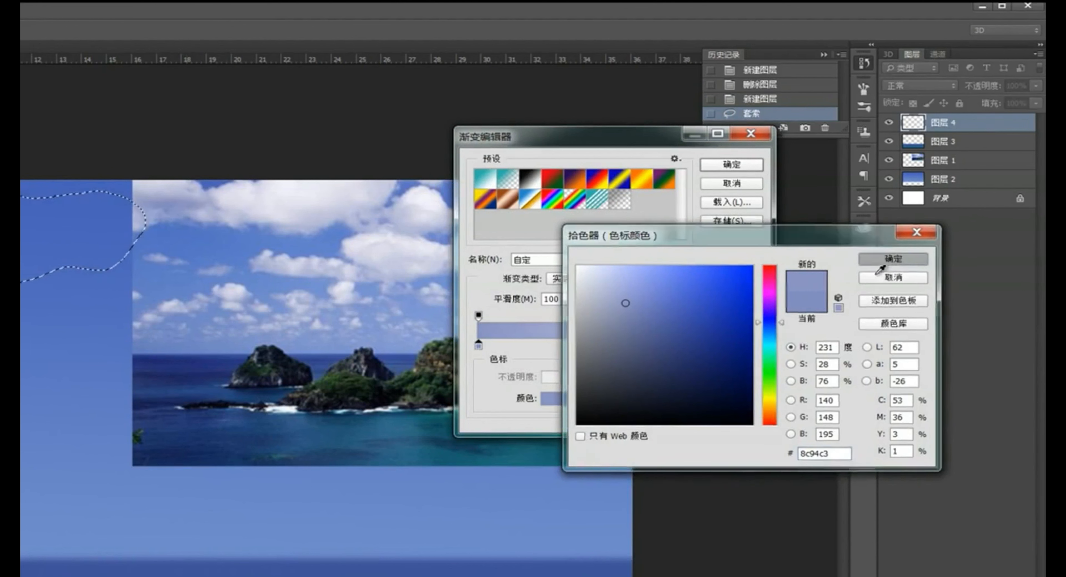
Step: Accept the gradient with its pale end stop, fill the cloud selection from its shaded underside up to its bright top, and deselect
left_click(752, 345)
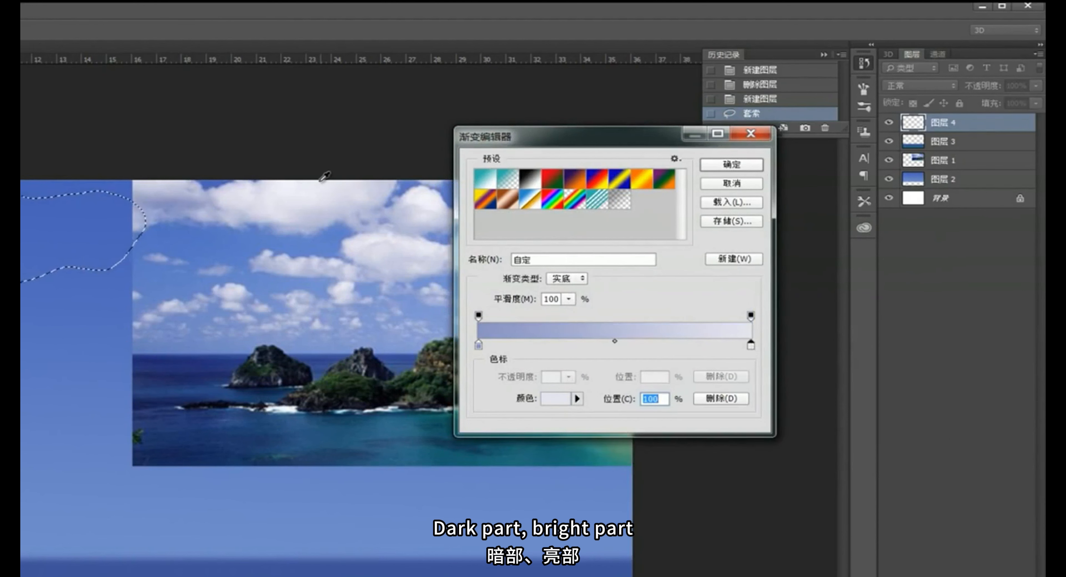
left_click(745, 164)
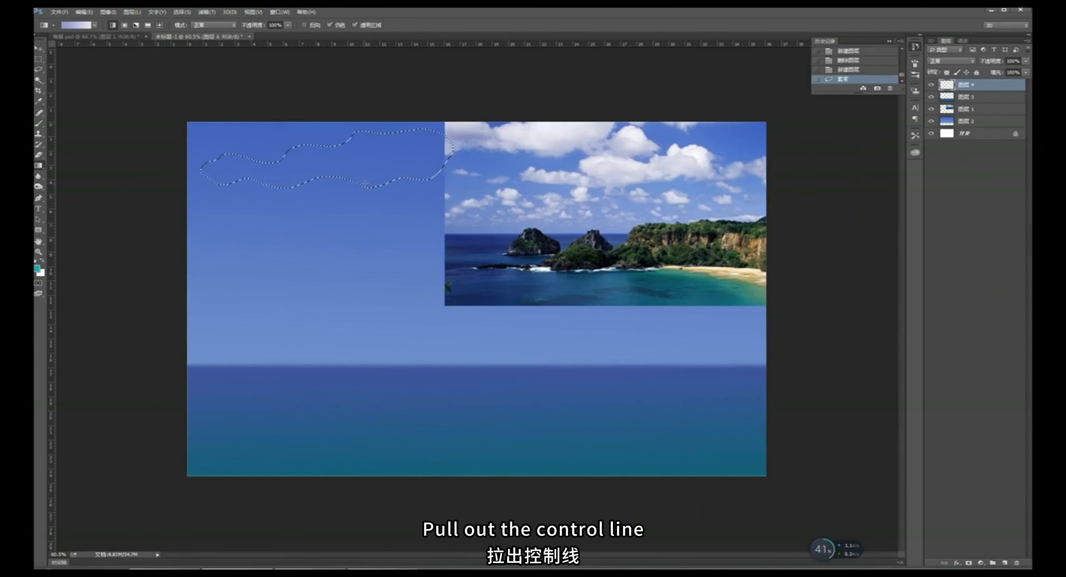
left_click_drag(365, 182, 476, 101)
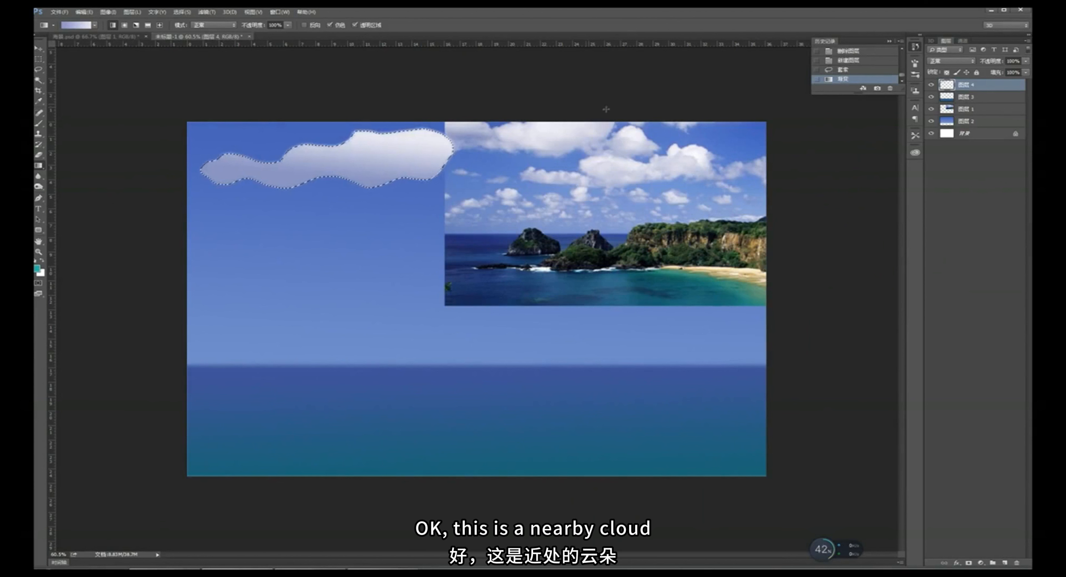
key("ctrl+d")
Step: Lasso a second, thinner wavy cloud in the middle of the sky and fill it with the cloud gradient from bottom to top
left_click(42, 73)
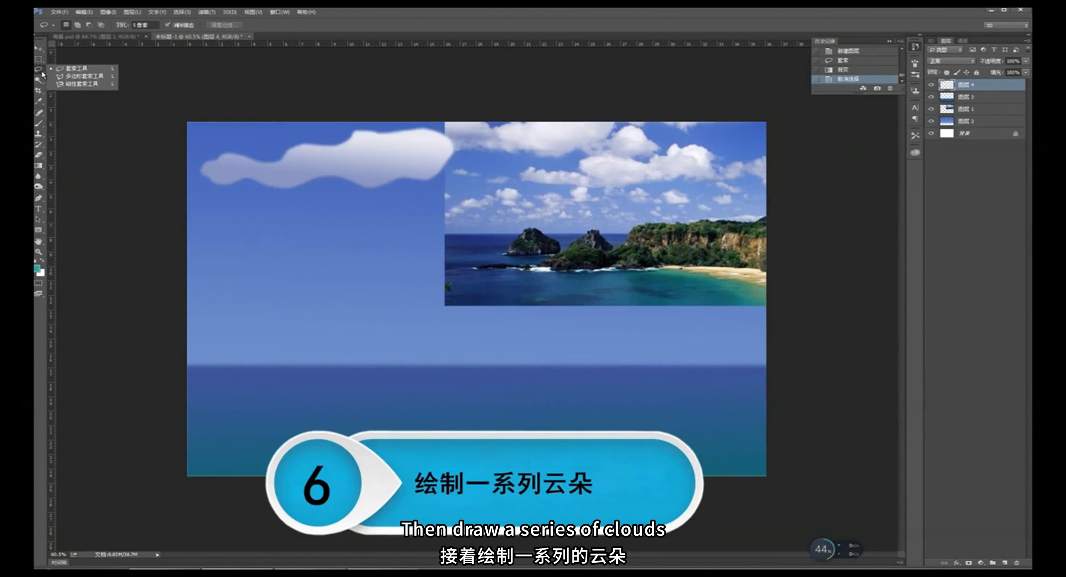
left_click(67, 73)
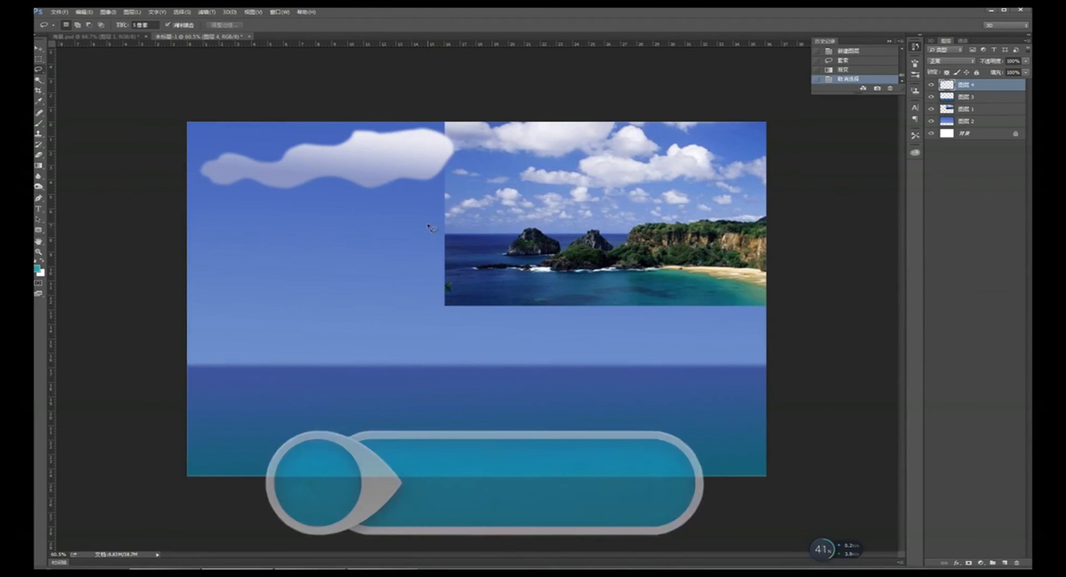
left_click_drag(433, 222, 513, 193)
mouse_move(567, 140)
left_mouse_down()
mouse_move(668, 147)
mouse_move(688, 163)
mouse_move(605, 182)
mouse_move(581, 170)
mouse_move(418, 176)
left_mouse_up()
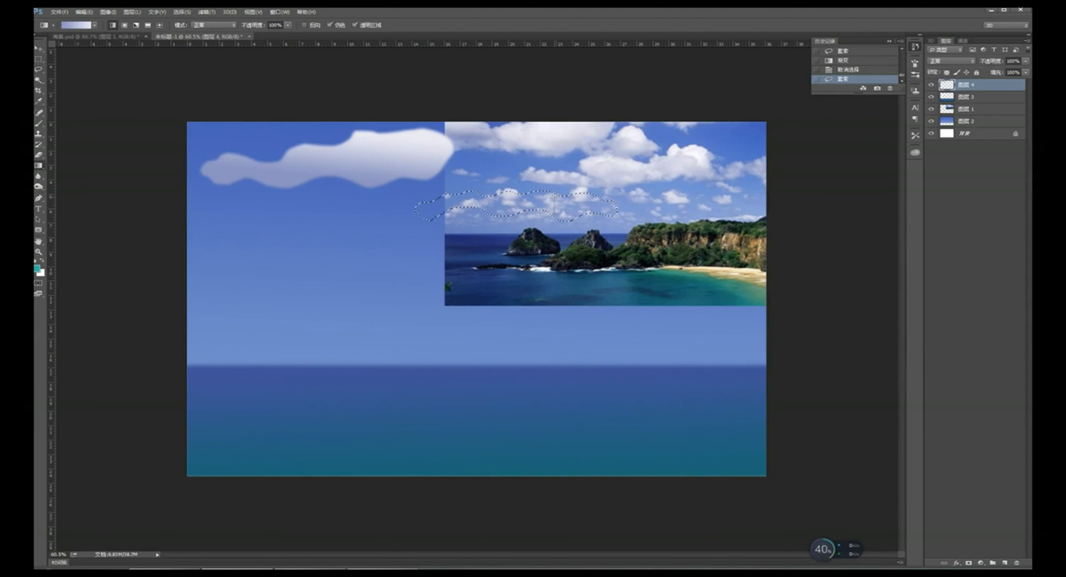
left_click_drag(554, 205, 574, 154)
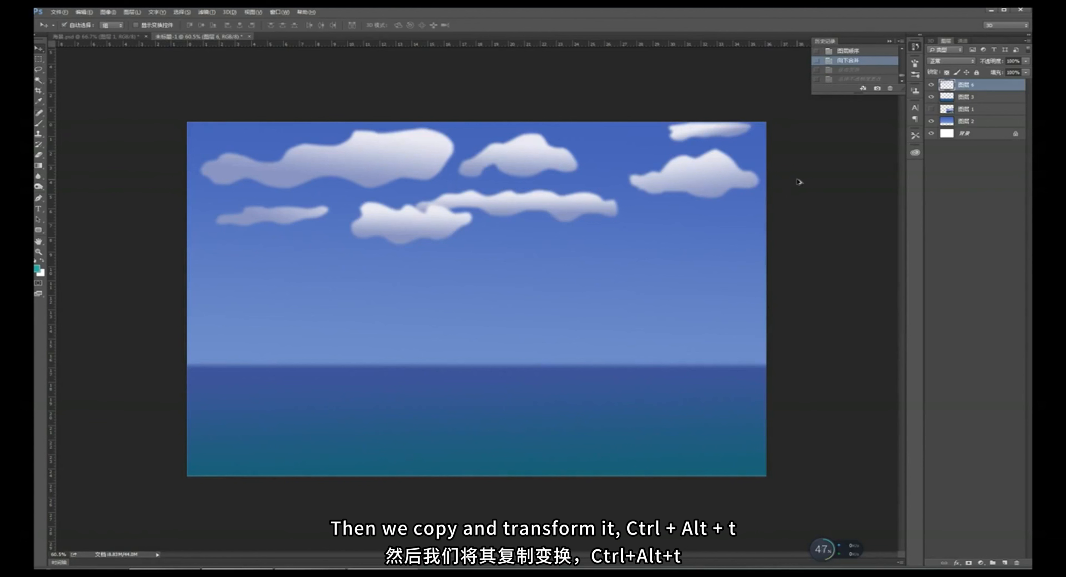
Step: Duplicate the cloud layer with a transform, shrinking the copy to about 48% width and 57% height and placing it below the original clouds
key("ctrl+alt+t")
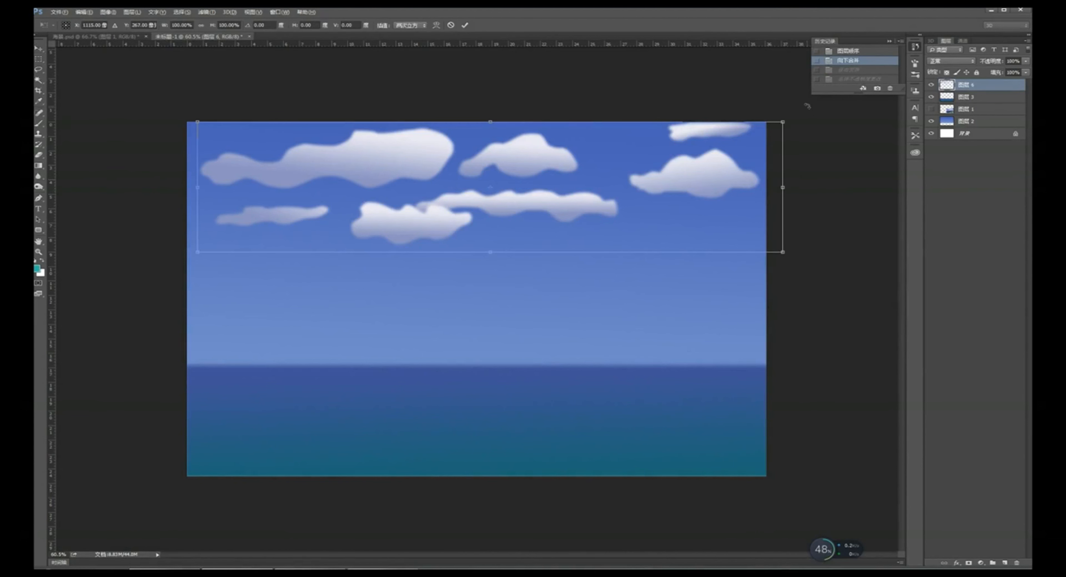
left_click_drag(785, 120, 551, 226)
left_click_drag(471, 201, 493, 275)
left_click_drag(557, 291, 490, 280)
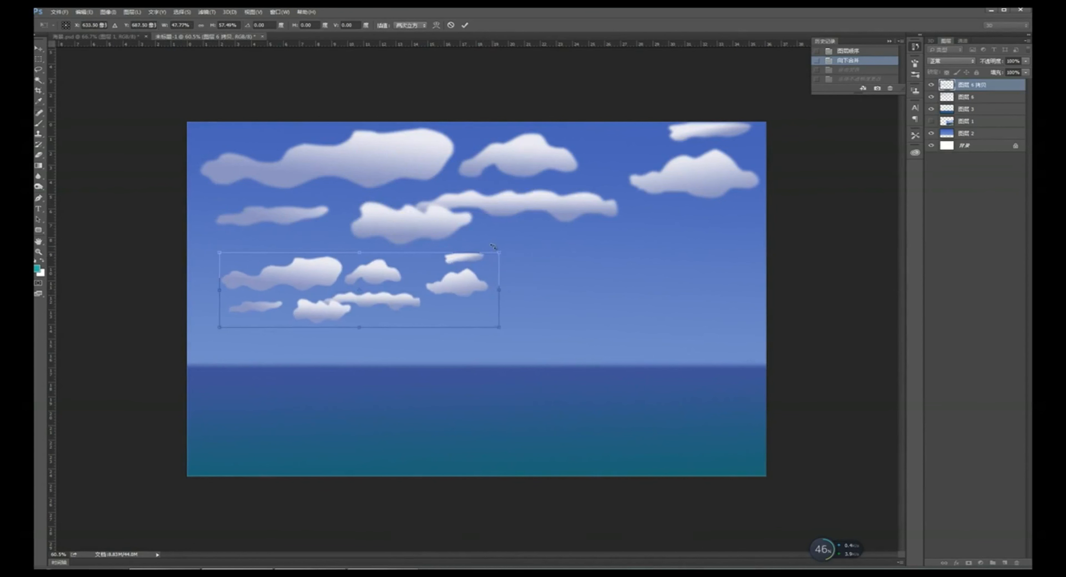
key("Return")
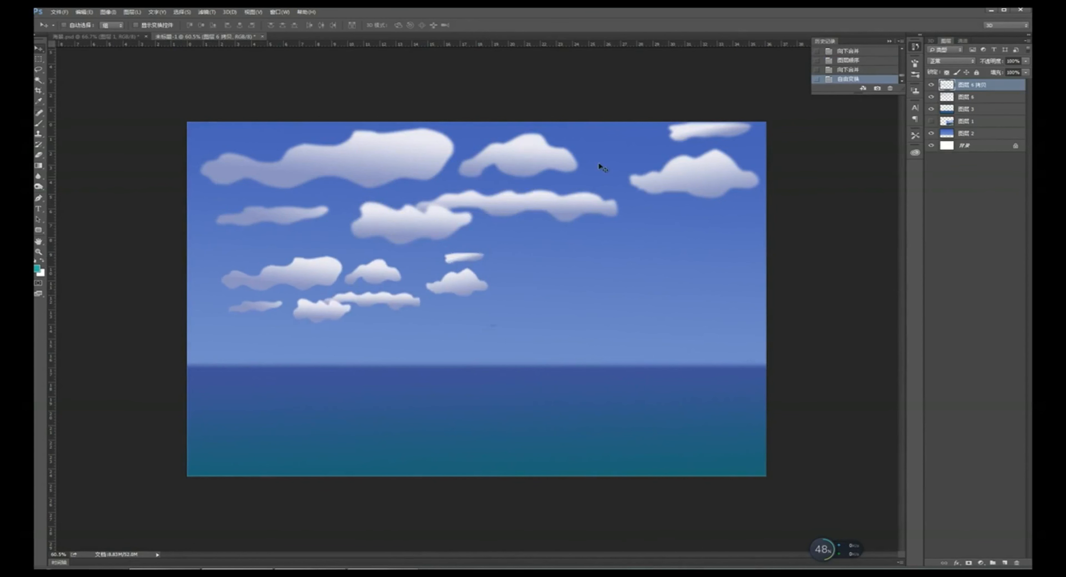
Step: Lower the opacity of the small cloud copy to 44%
key("0")
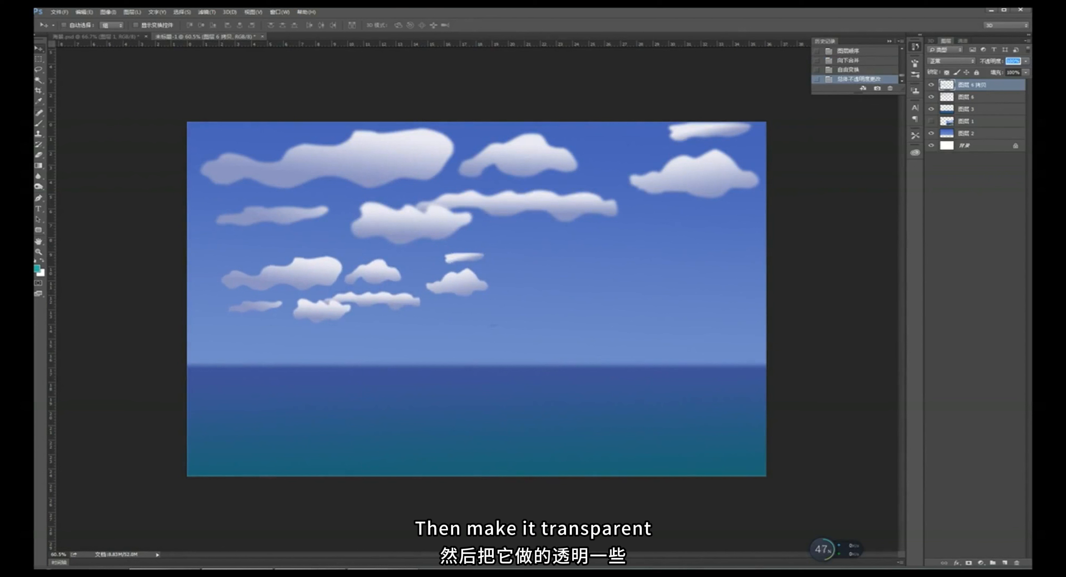
left_click(1029, 63)
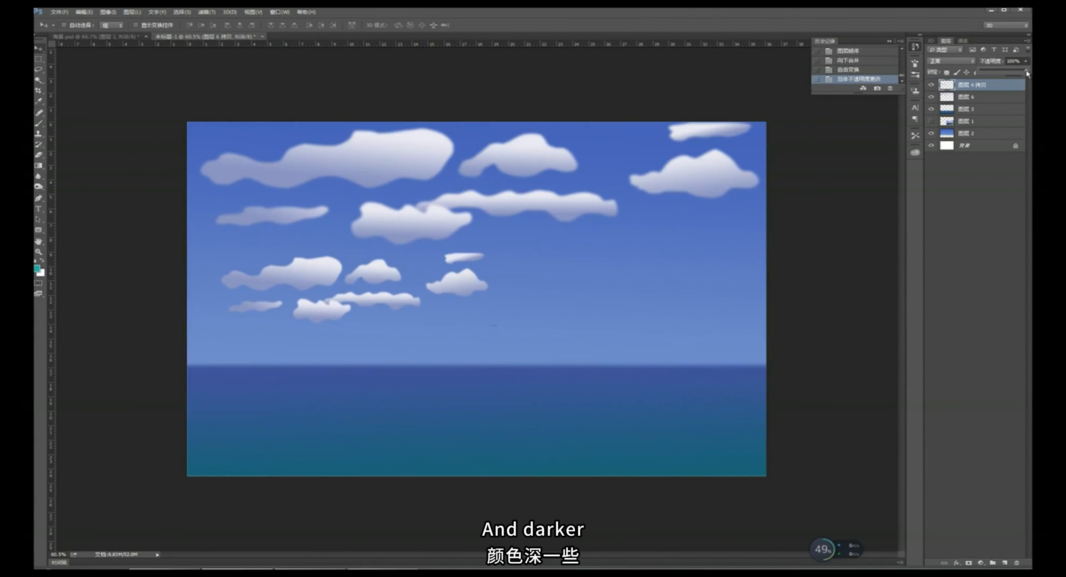
left_click_drag(1011, 70, 1000, 72)
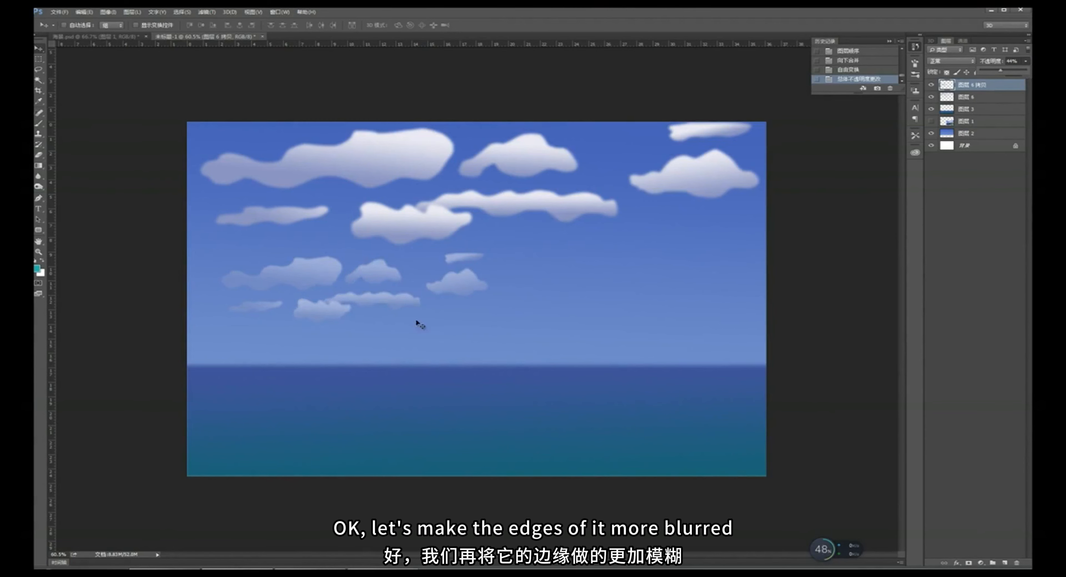
Step: Soften the edges of the small cloud copy with a Gaussian Blur of about 3.6 pixels radius
left_click(207, 12)
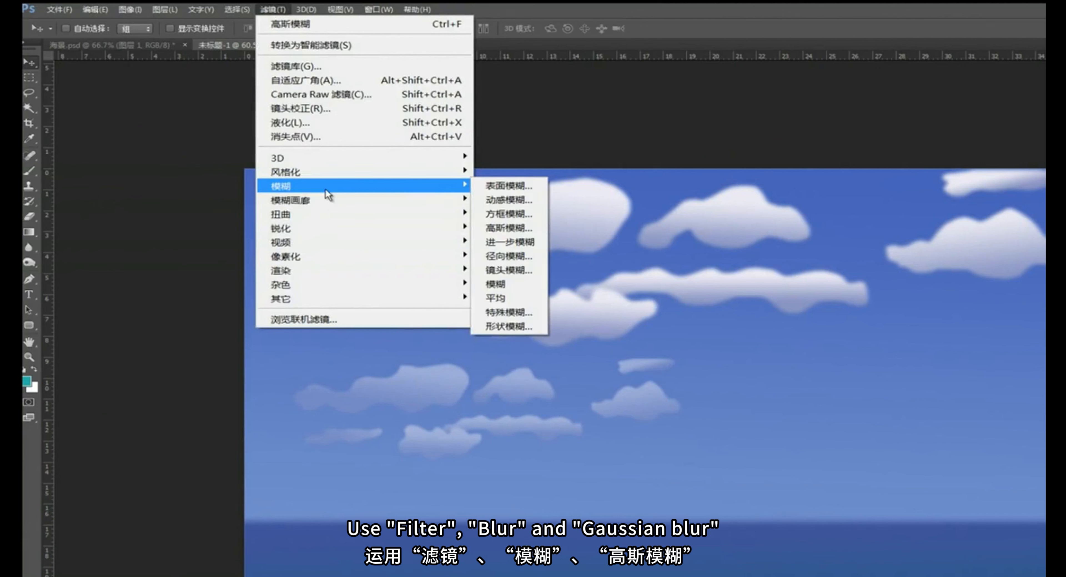
mouse_move(333, 200)
mouse_move(455, 189)
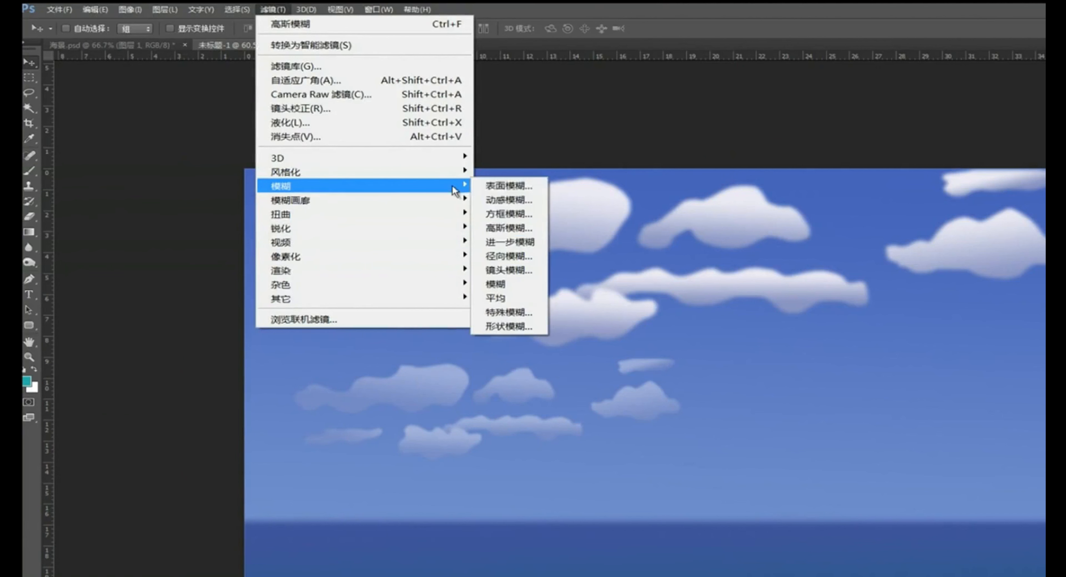
left_click(507, 228)
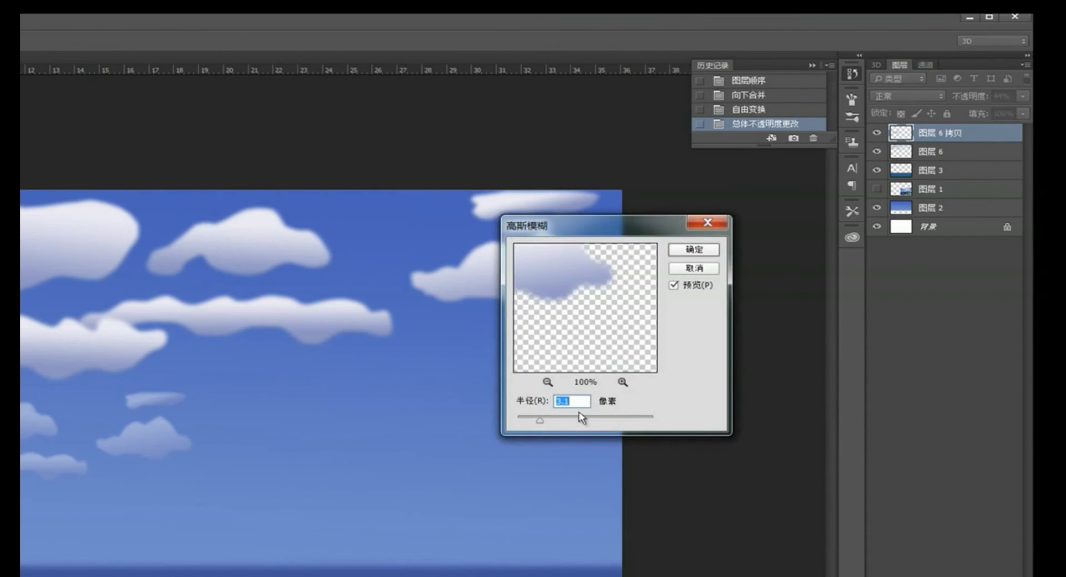
left_click_drag(541, 423, 542, 424)
left_click(694, 251)
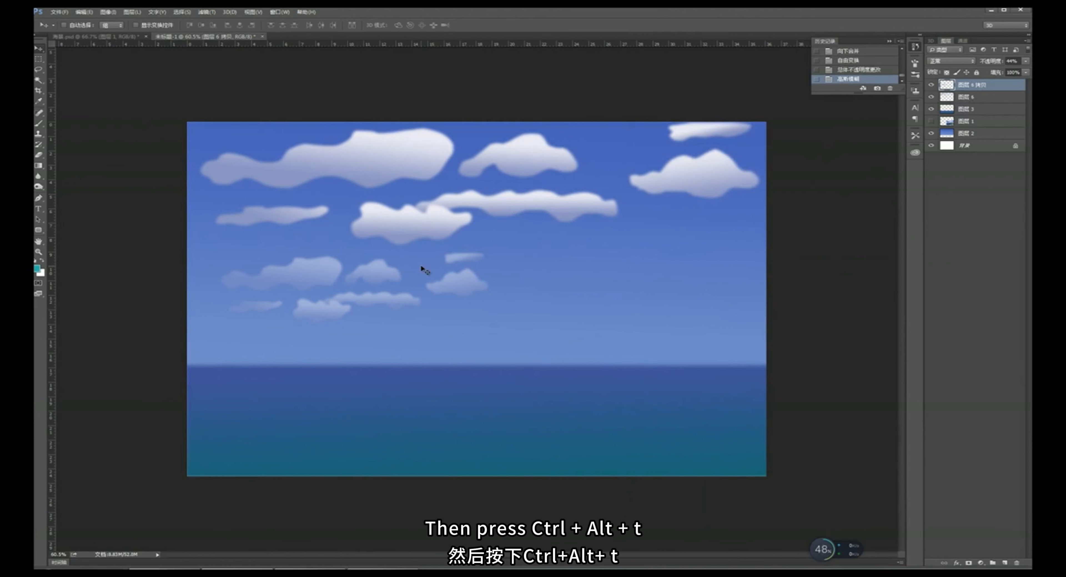
Step: Duplicate the faint clouds with a transform, shrink the copy slightly and place it just above the horizon on the sky's right side
key("ctrl+alt+t")
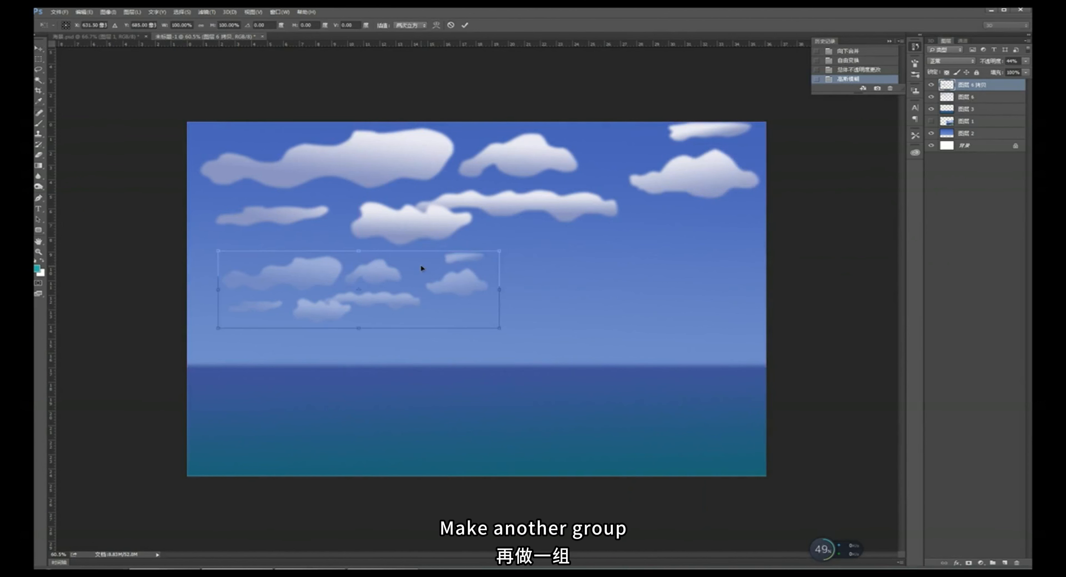
left_click_drag(472, 305, 727, 307)
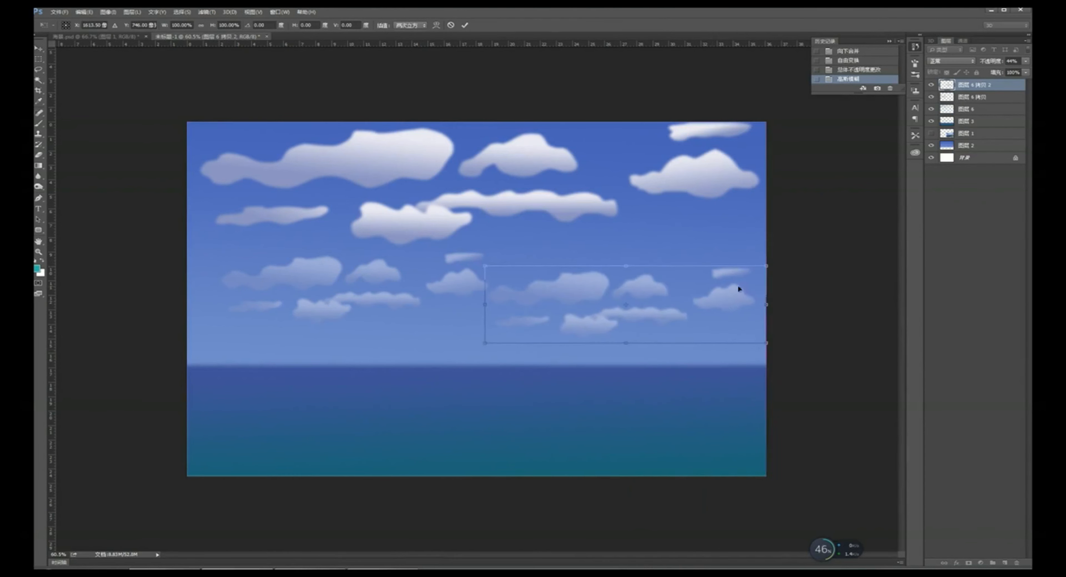
left_click_drag(764, 268, 725, 283)
key("Return")
left_click_drag(646, 289, 644, 295)
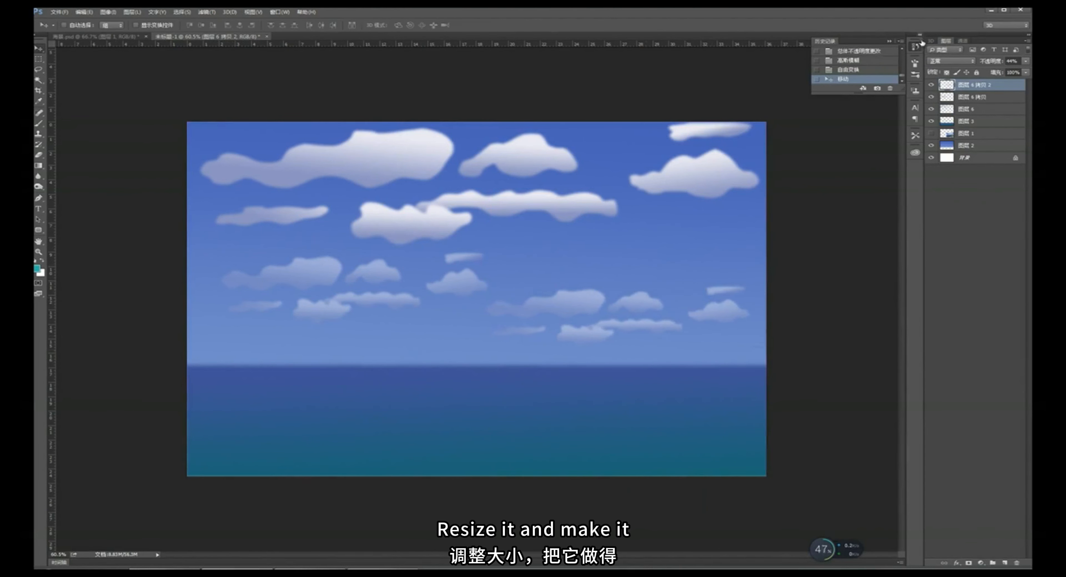
Step: Reduce the second cloud copy's opacity to about 28% and apply a Gaussian Blur with a radius of about 5.1 pixels
left_click(1027, 72)
left_click_drag(1005, 70, 994, 70)
left_click(206, 12)
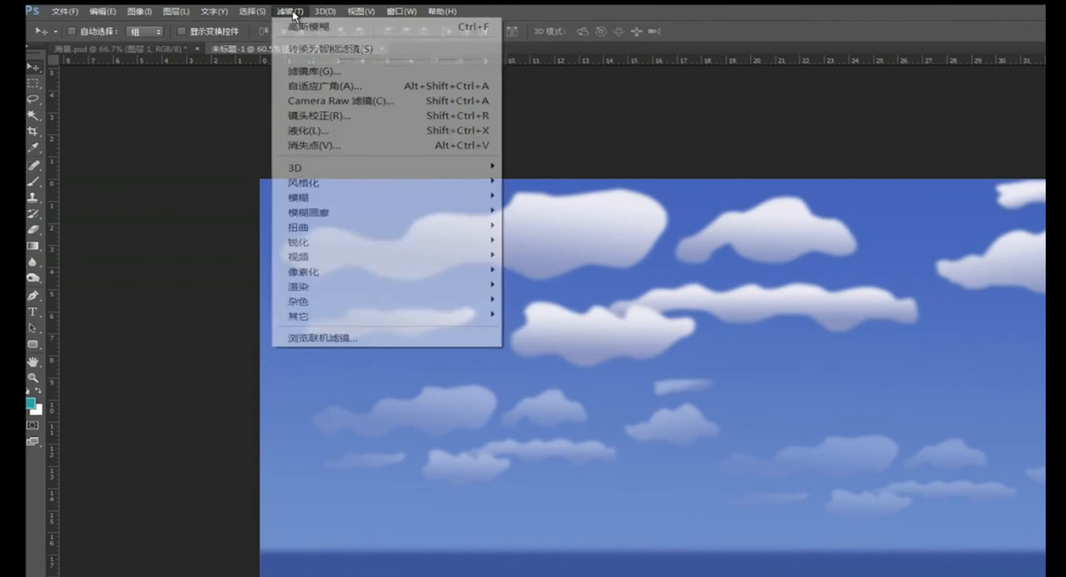
mouse_move(240, 138)
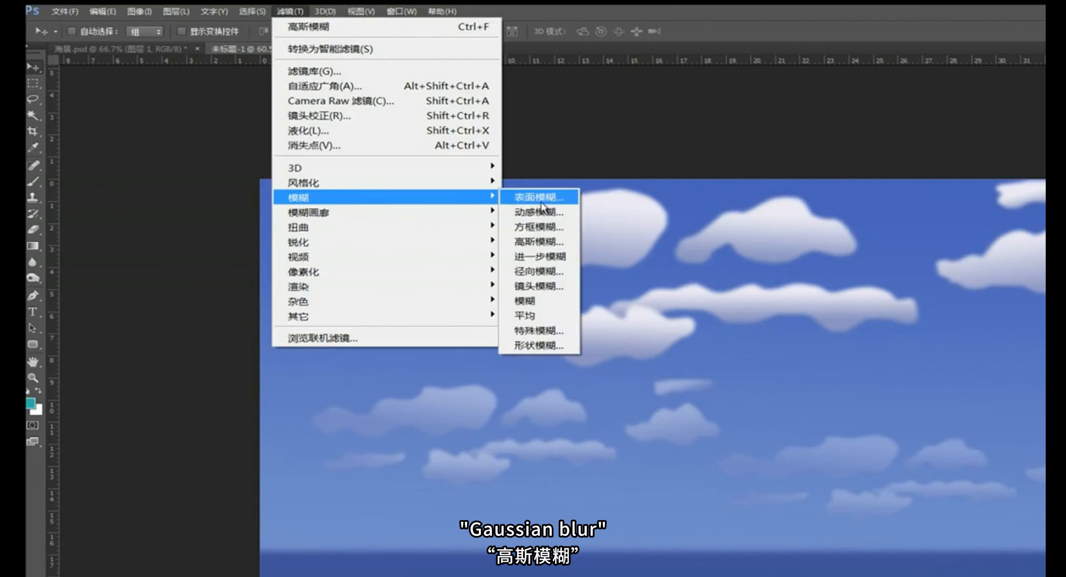
left_click(538, 242)
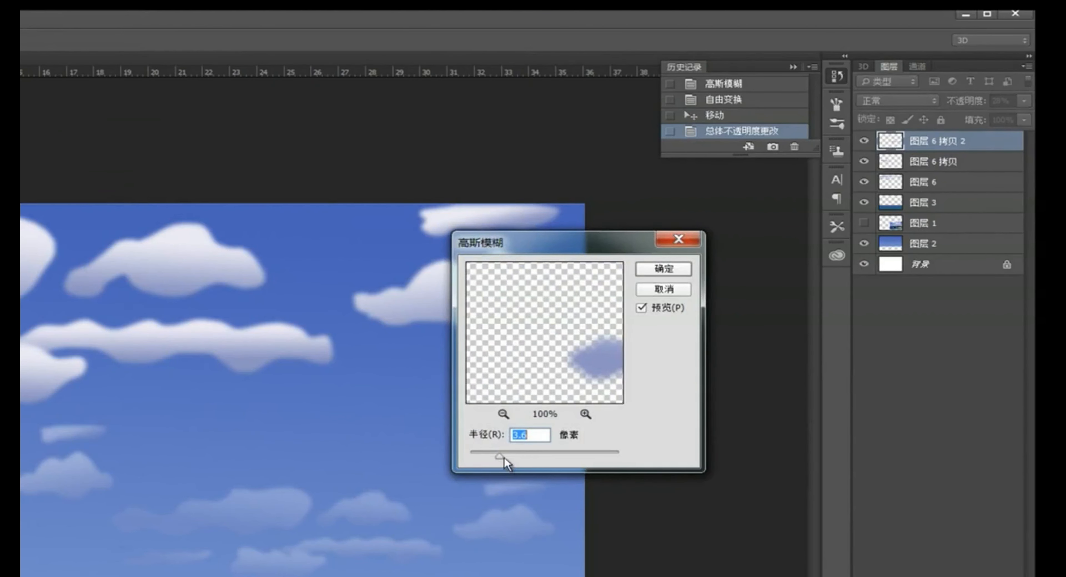
left_click_drag(502, 457, 517, 455)
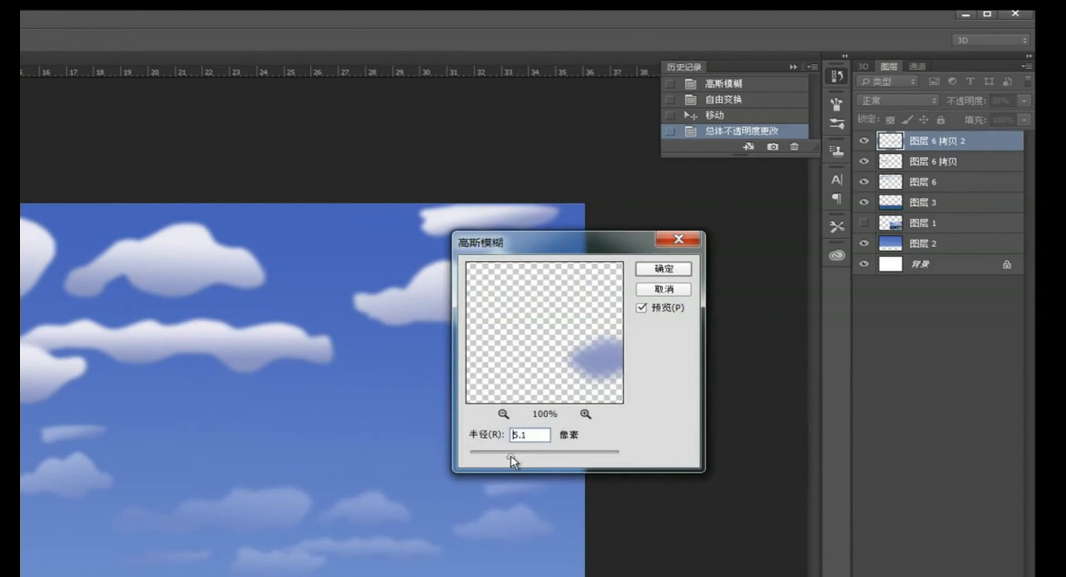
left_click(678, 269)
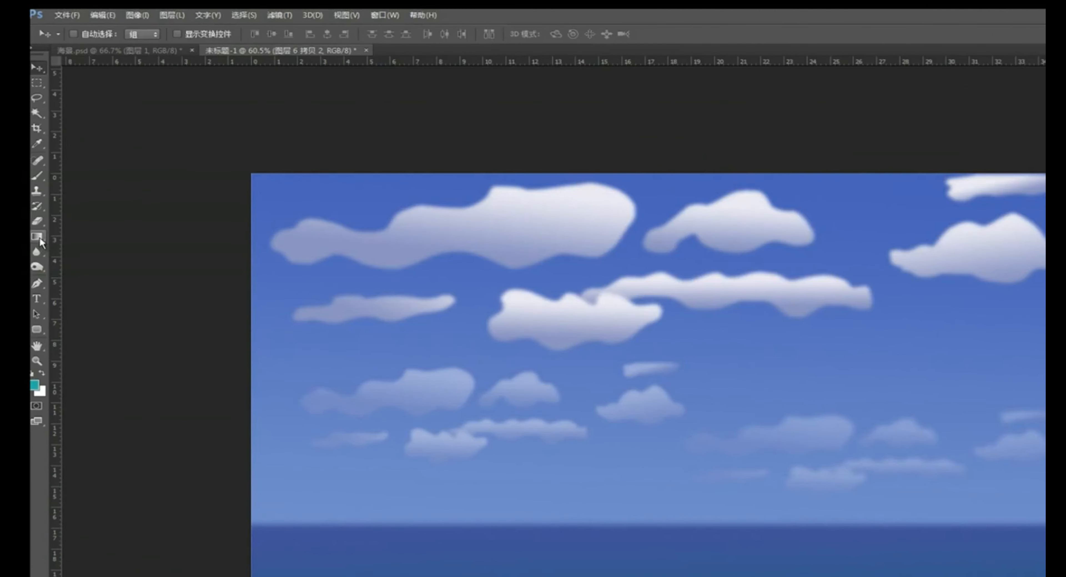
Step: Load the Transparent Rainbow gradient and squeeze its colour stops and start-side opacity stops into a narrow band near the middle
left_click(40, 166)
left_click(99, 35)
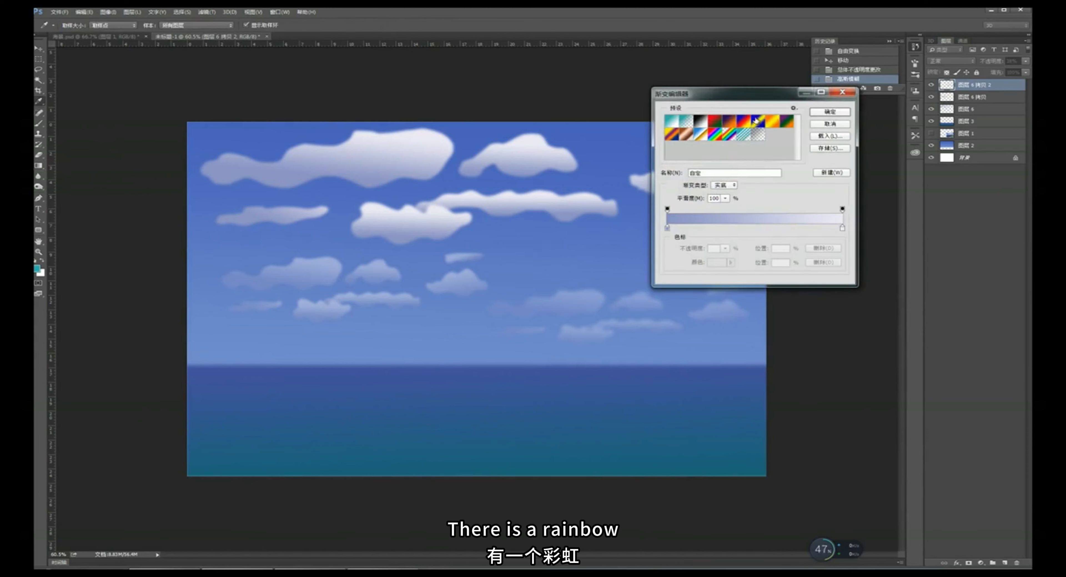
left_click(729, 136)
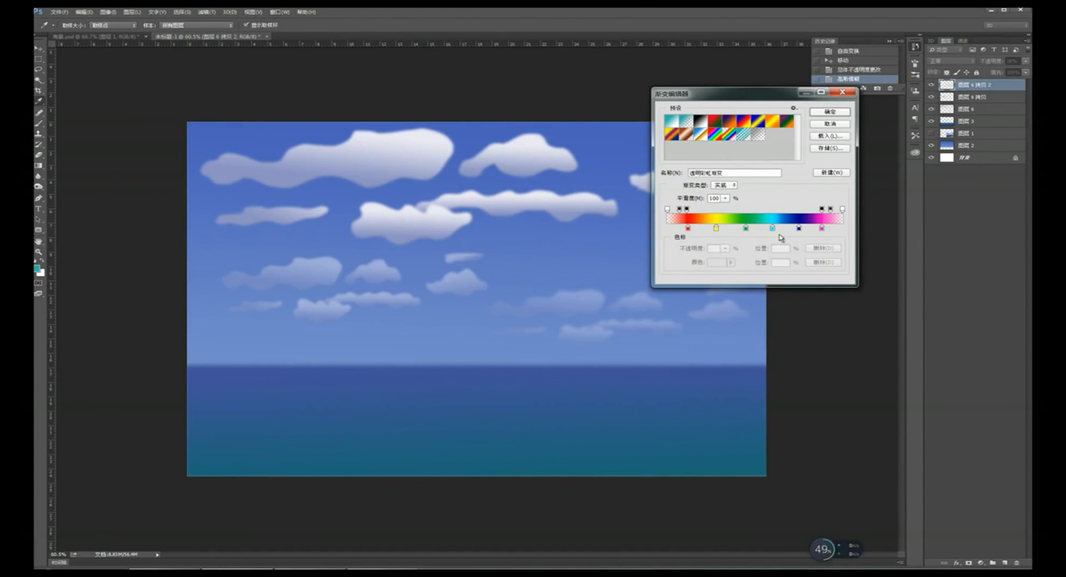
mouse_move(746, 227)
left_mouse_down()
mouse_move(760, 227)
mouse_move(717, 228)
mouse_move(756, 228)
left_mouse_up()
left_click_drag(688, 228, 770, 232)
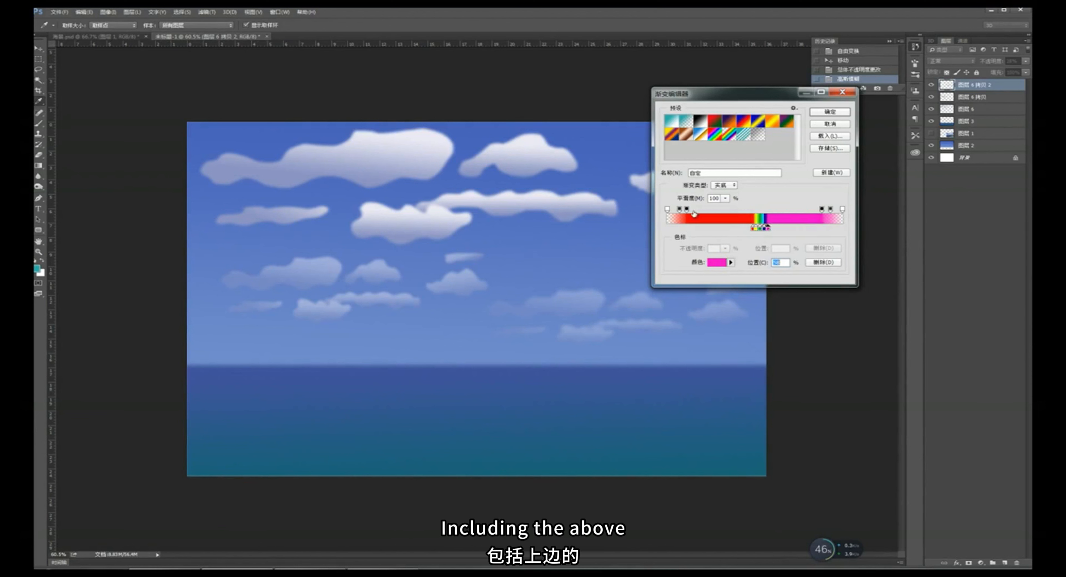
left_click_drag(687, 210, 760, 209)
left_click_drag(679, 210, 756, 210)
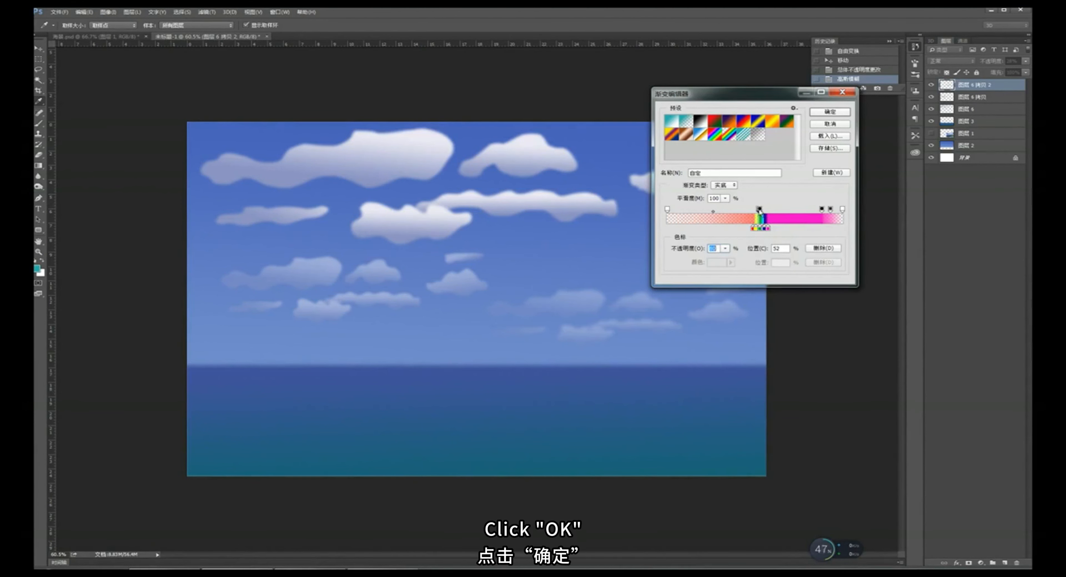
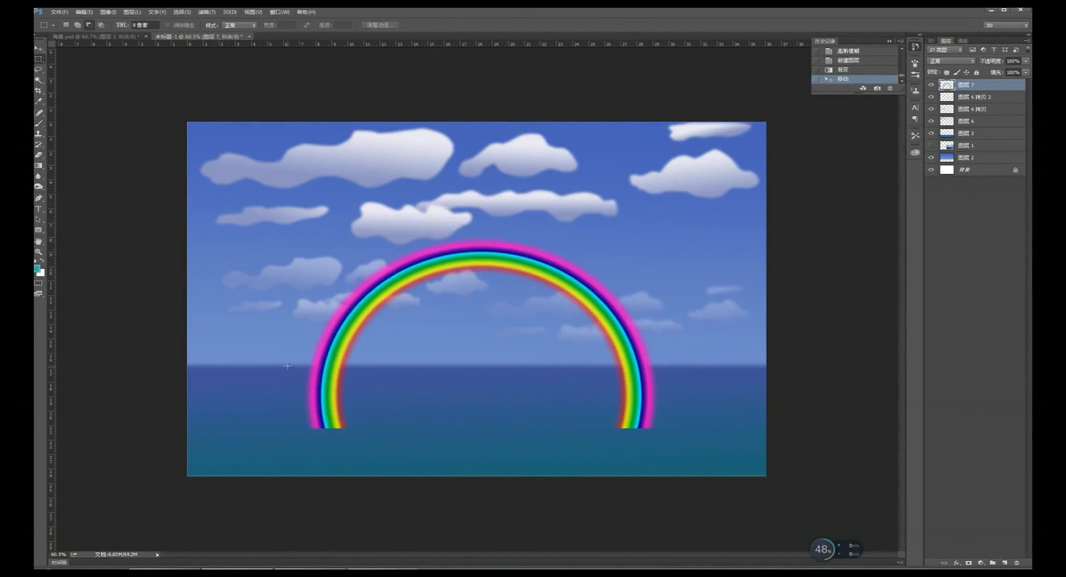
Step: Delete the part of the rainbow below the horizon, deselect, and lower the rainbow layer's opacity to 24%
left_click_drag(288, 366, 705, 473)
key("Delete")
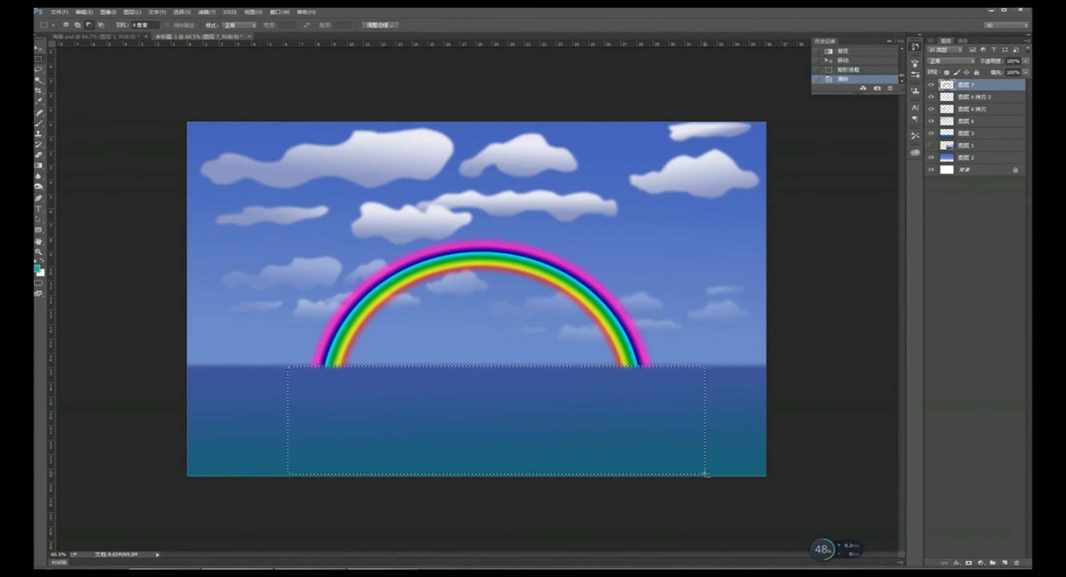
key("ctrl+d")
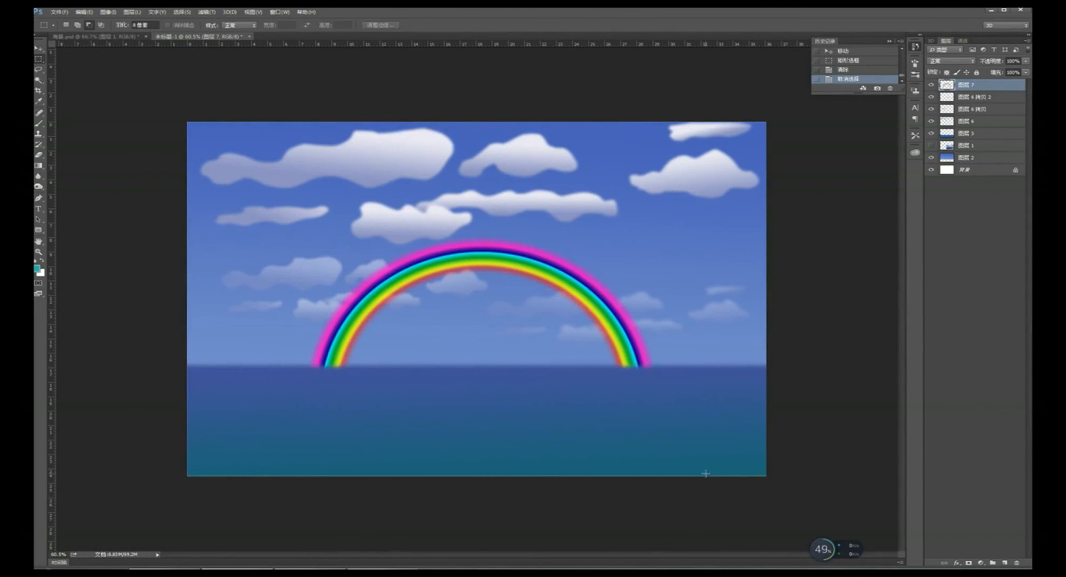
left_click(1024, 62)
left_click_drag(1026, 70, 994, 69)
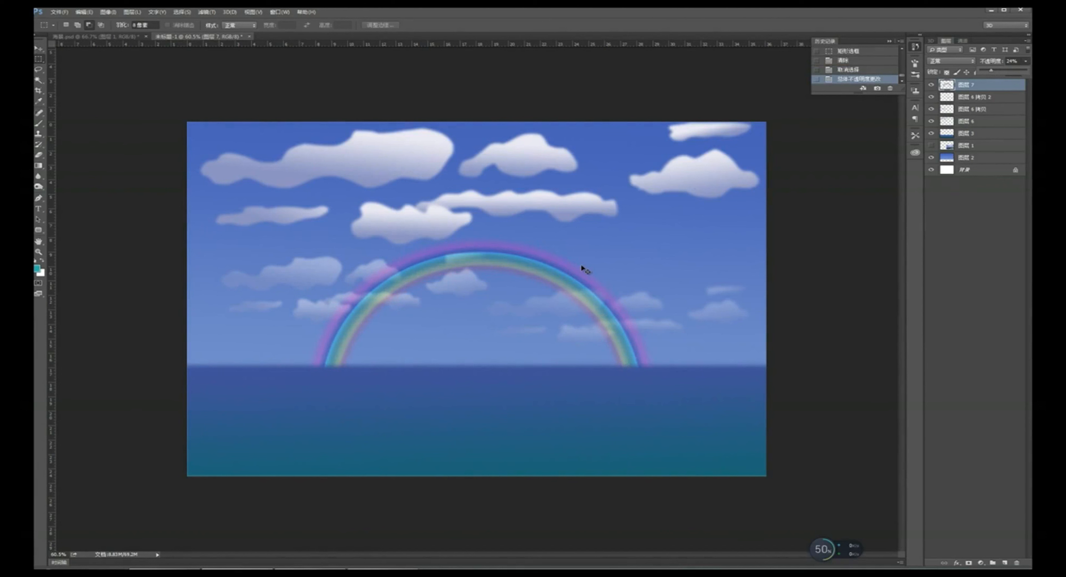
Step: Duplicate the rainbow as a vertically flipped reflection in the sea and lower the copy's opacity to 3%
key("ctrl+alt+t")
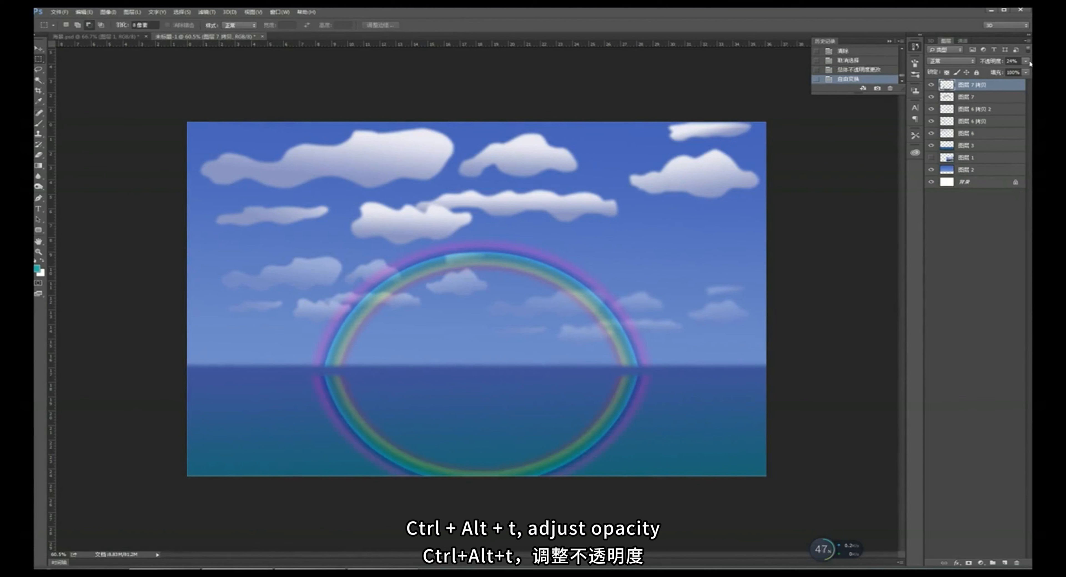
left_click(1026, 62)
left_click_drag(992, 68, 985, 70)
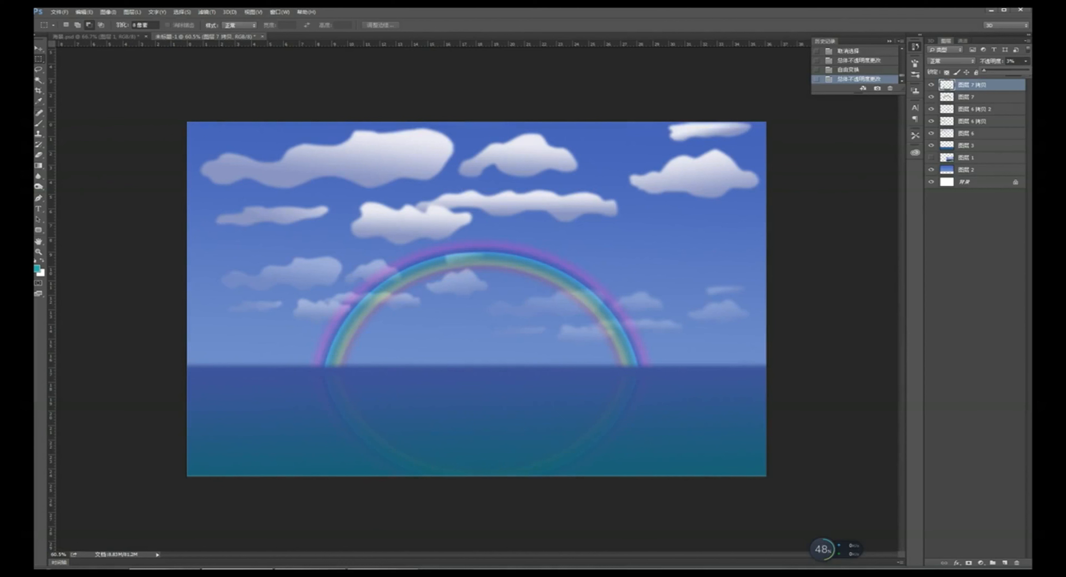
Step: Create a new layer and select a thin horizontal strip of the sea just below the horizon
key("ctrl+shift+alt+n")
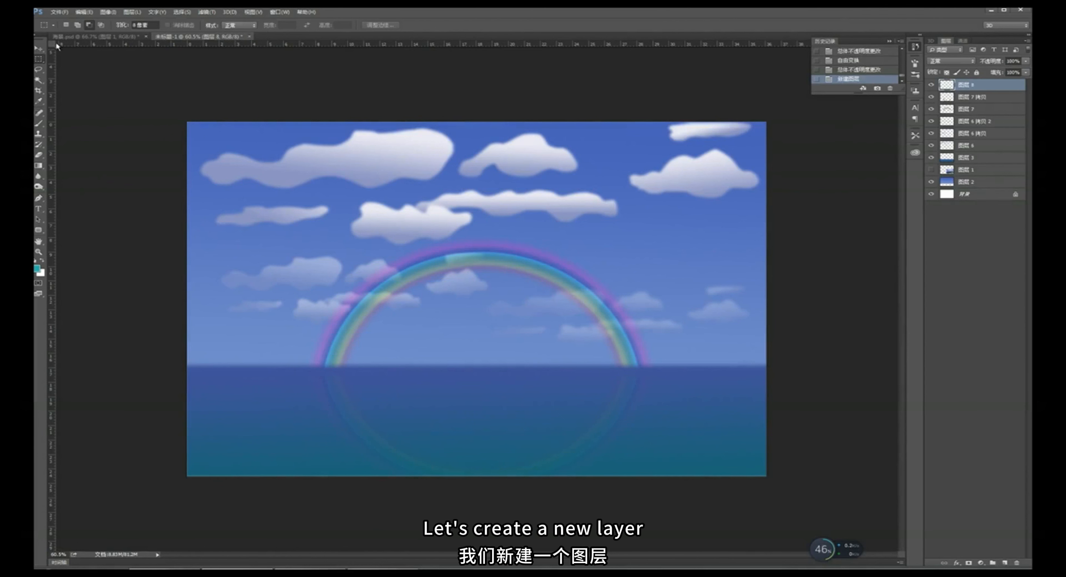
key("g")
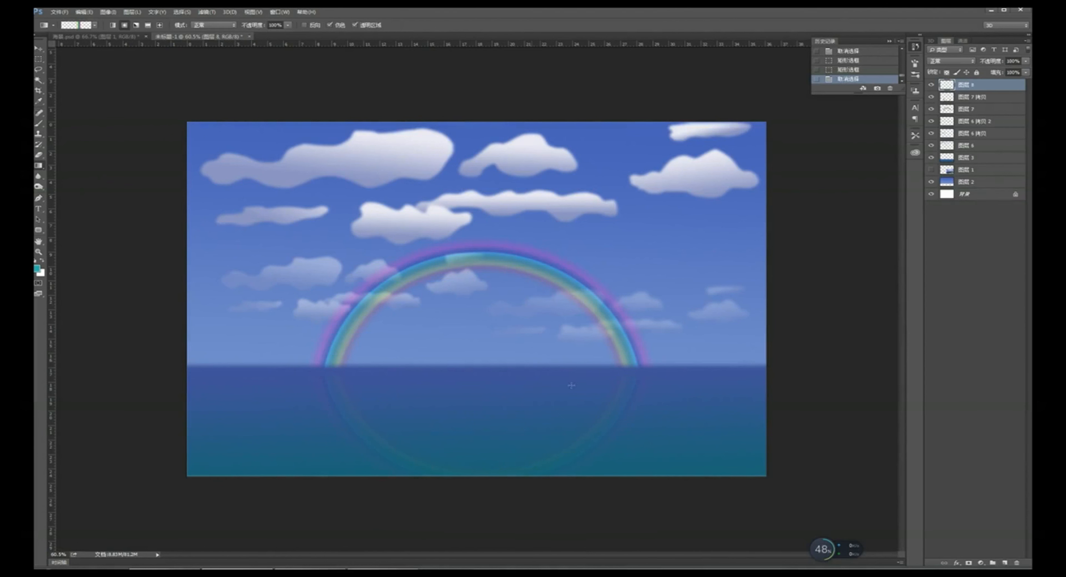
left_click(39, 62)
left_click_drag(269, 372, 666, 376)
Step: Load the Foreground to Transparent gradient, make its start colour stop white and move that stop to 58%
key("g")
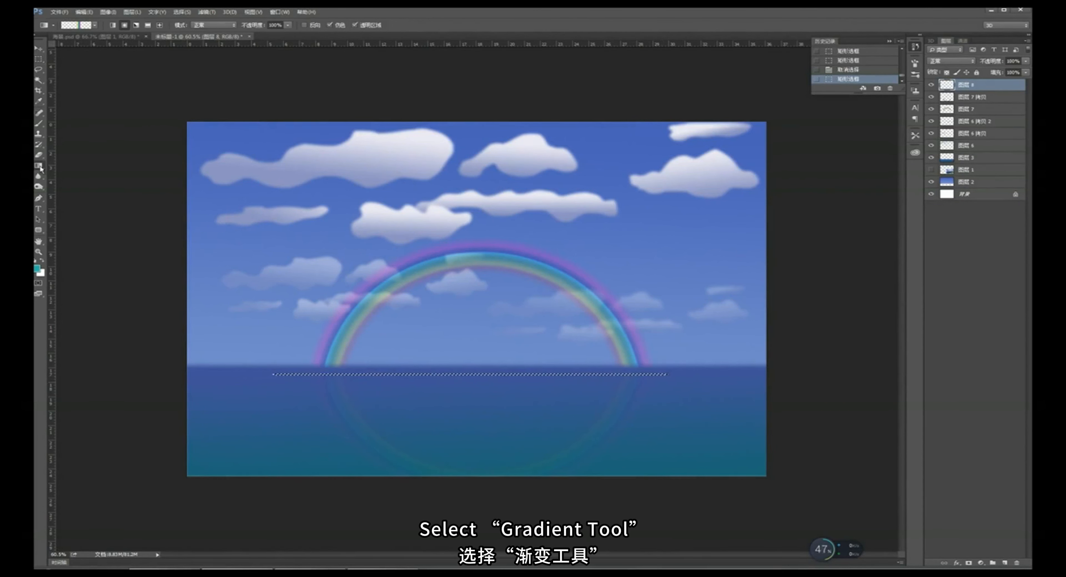
left_click(68, 26)
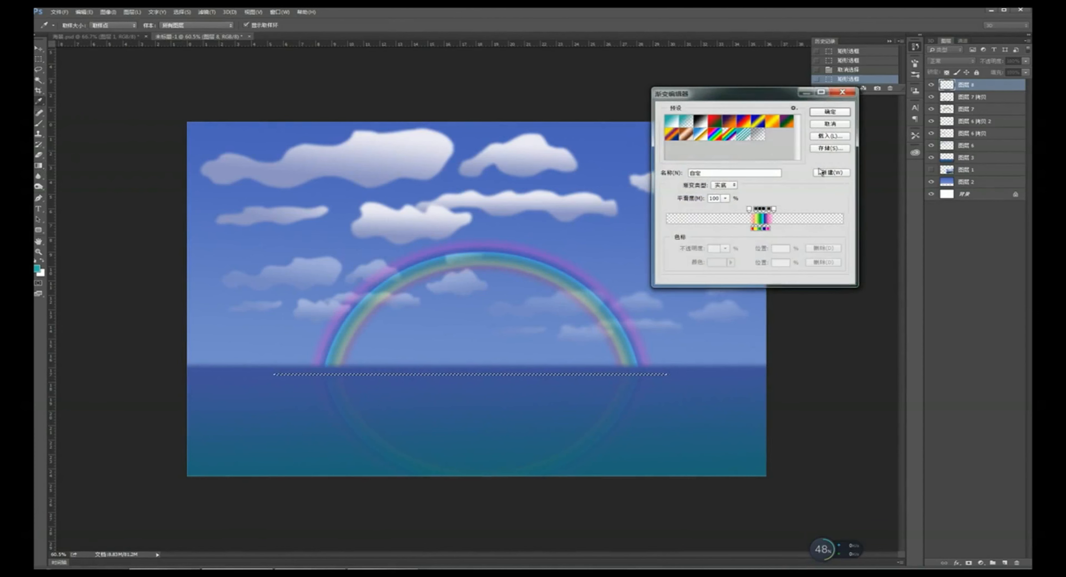
left_click(686, 120)
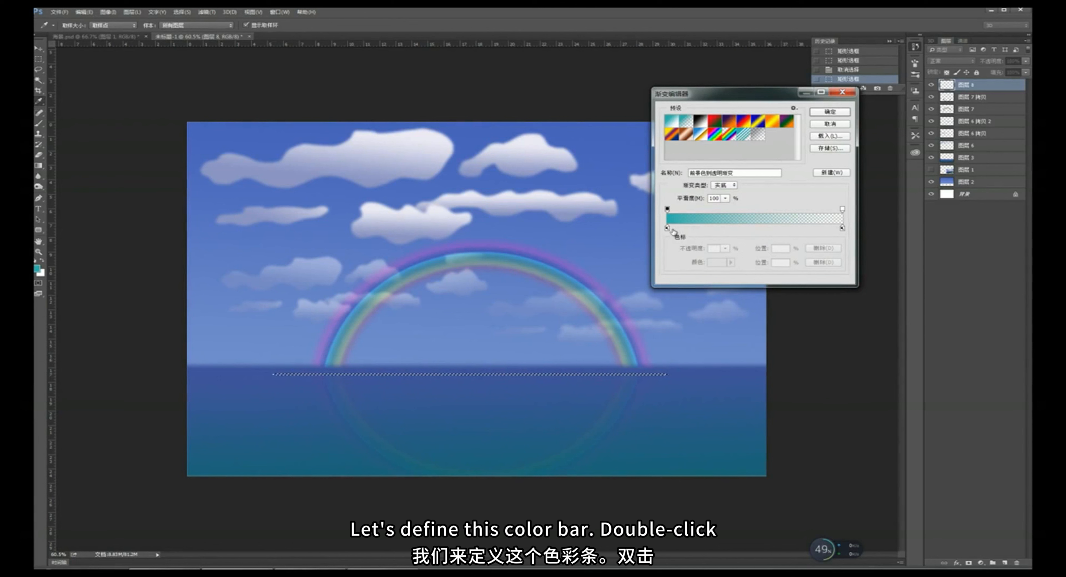
double_click(668, 228)
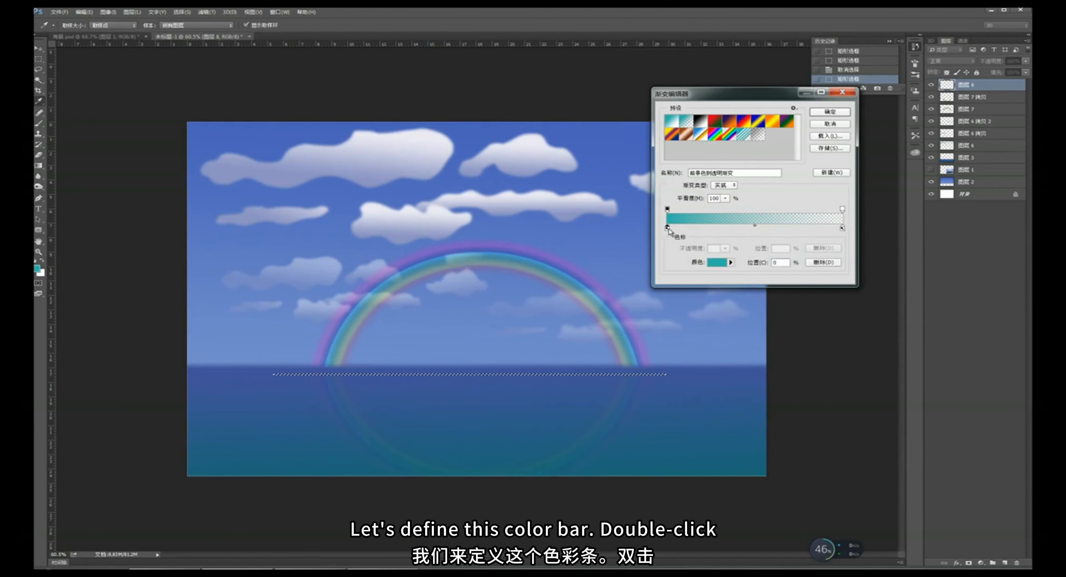
left_click(725, 174)
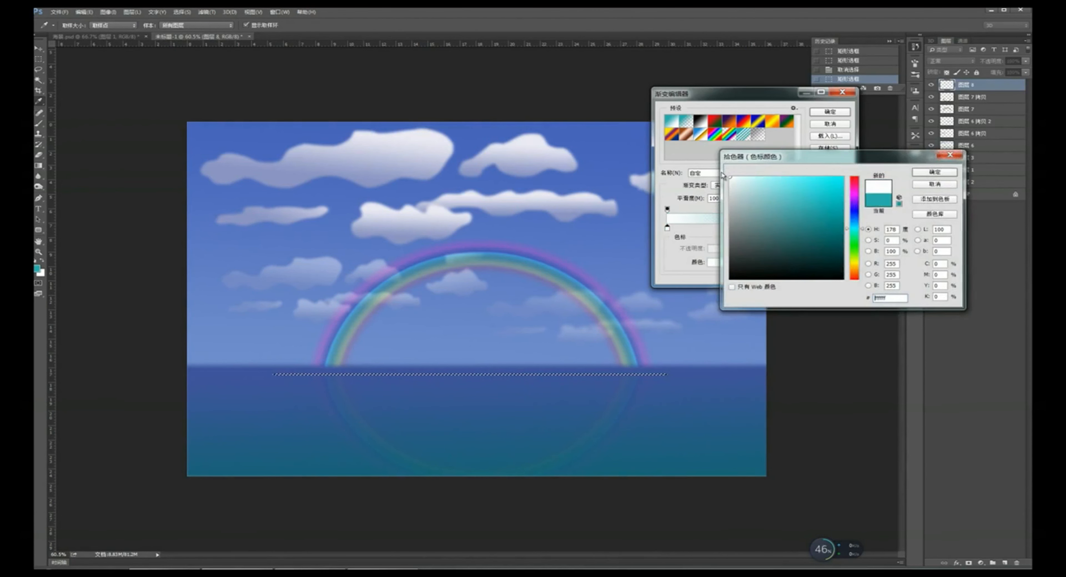
left_click(944, 173)
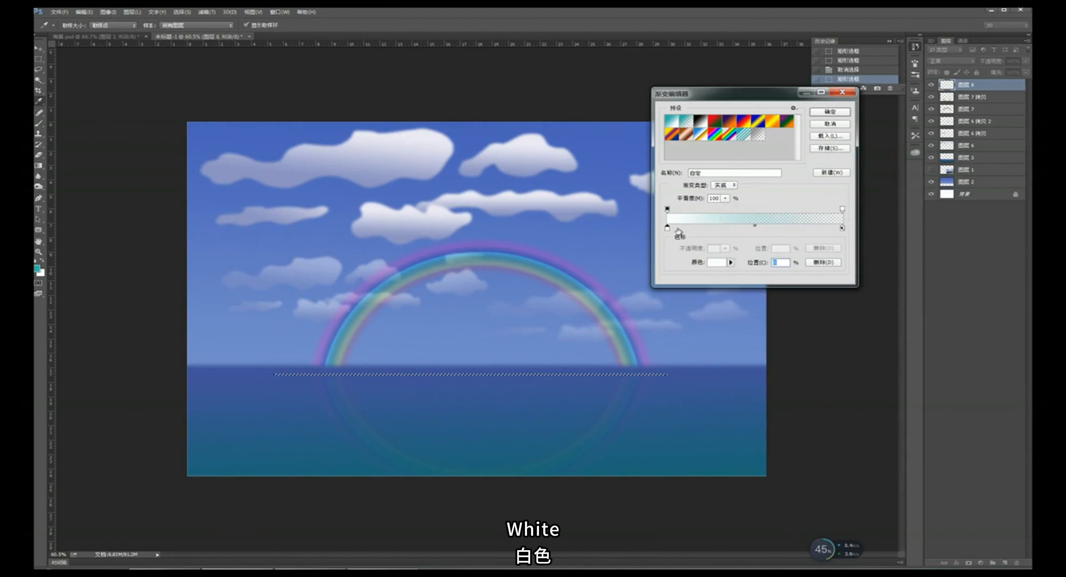
left_click_drag(667, 229, 768, 227)
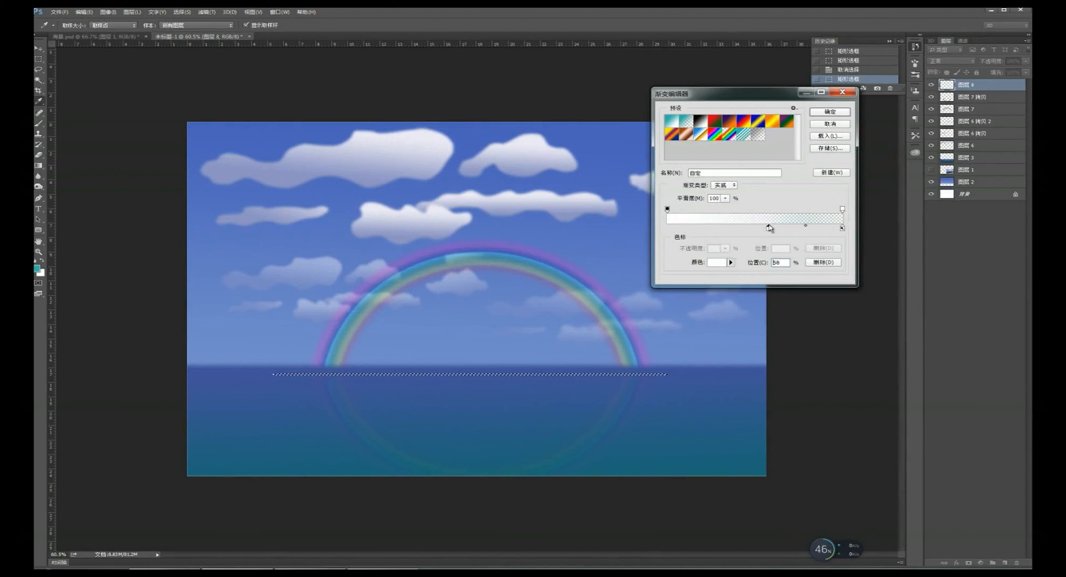
Step: Make the gradient's end colour stop white and add another white colour stop at 0%
left_click(806, 228)
left_click(843, 229)
double_click(844, 228)
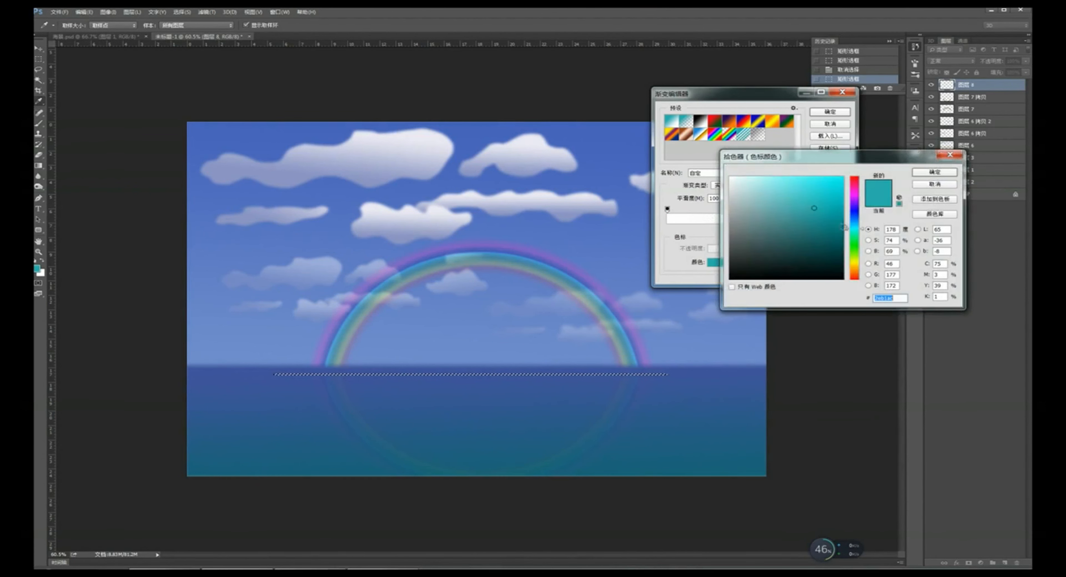
left_click(731, 177)
left_click(947, 176)
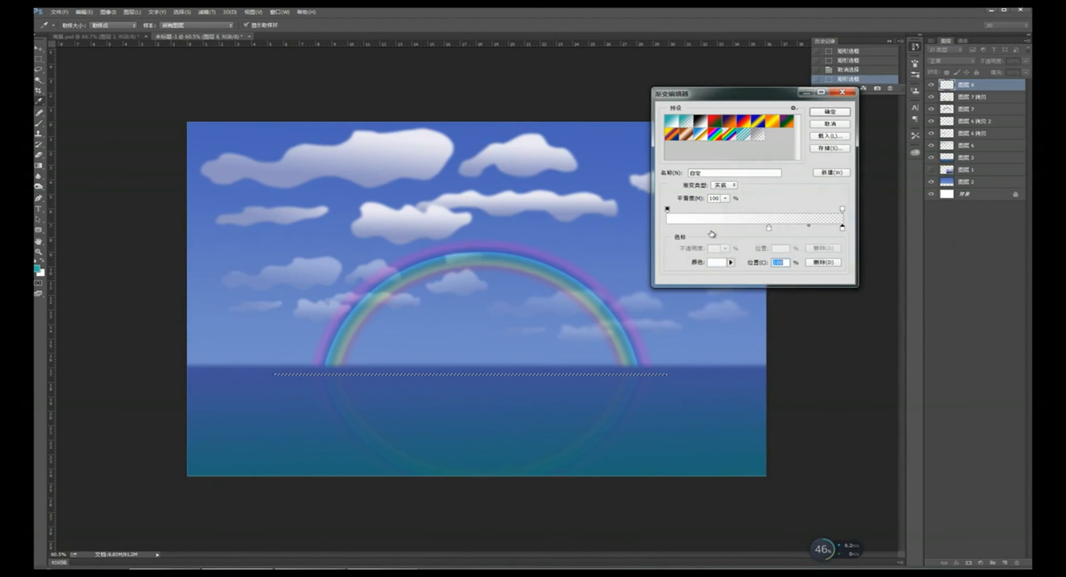
left_click(668, 228)
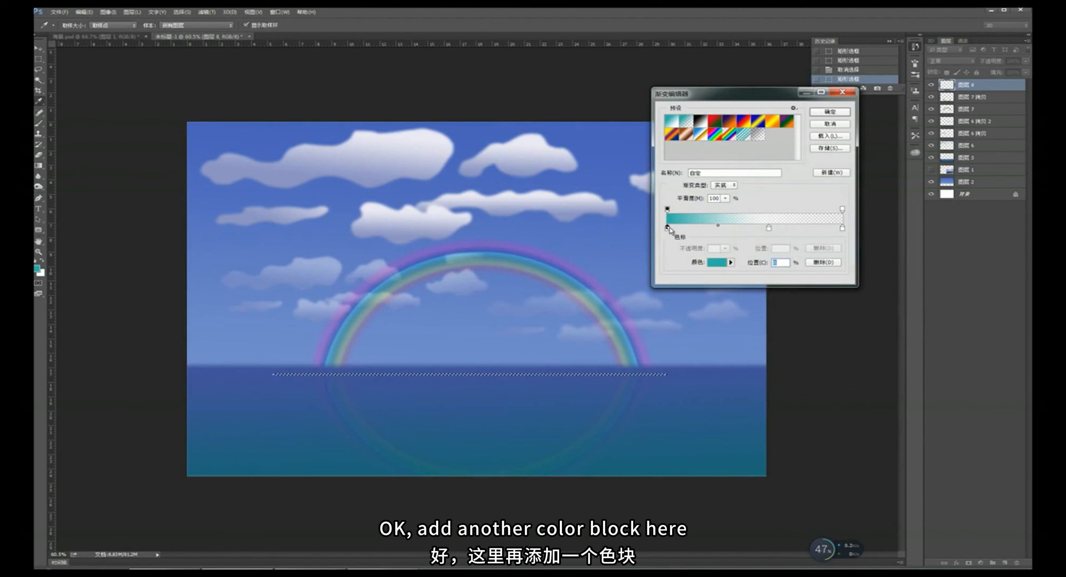
double_click(667, 228)
left_click(730, 177)
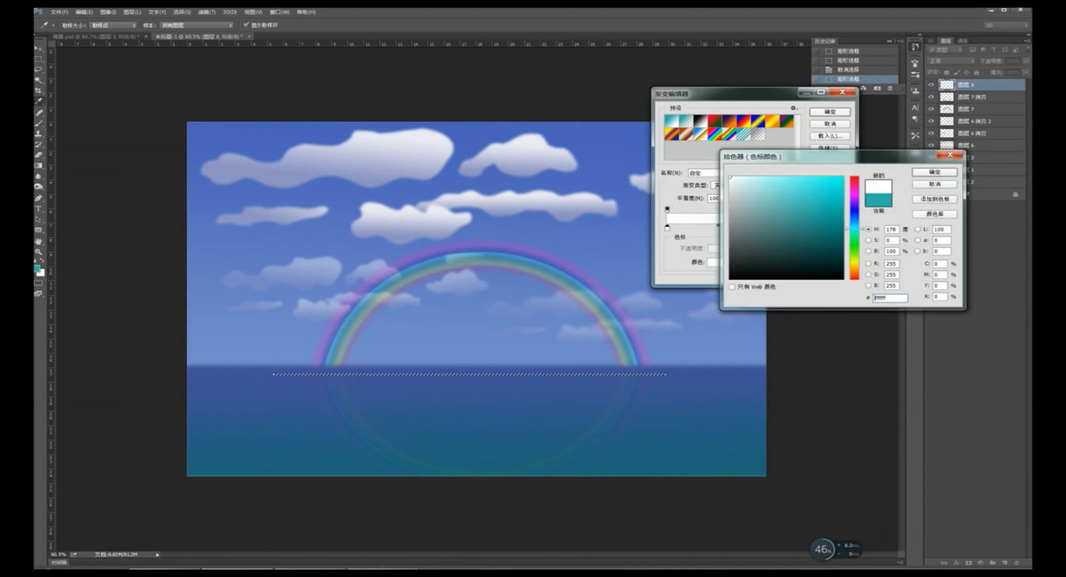
left_click(954, 172)
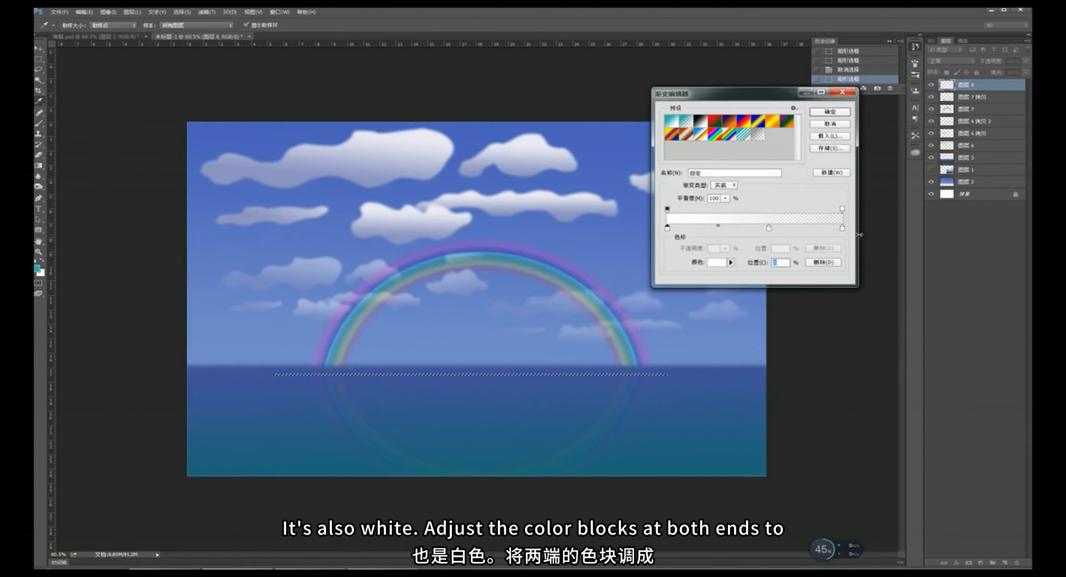
Step: Set the gradient's opacity to 0% at the start and 4% at the end
left_click(667, 209)
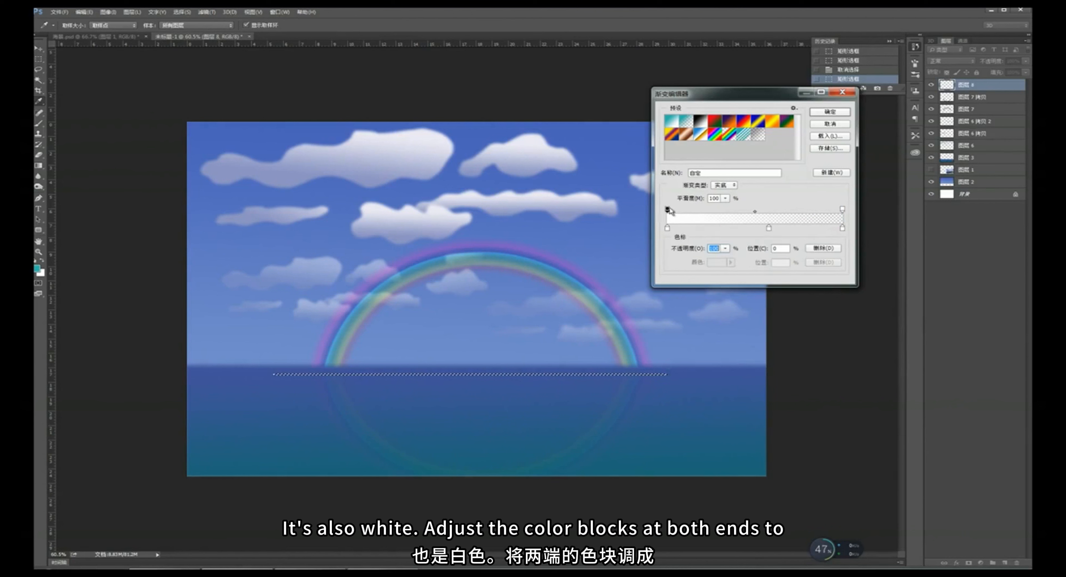
left_click(725, 249)
left_click_drag(727, 259, 679, 259)
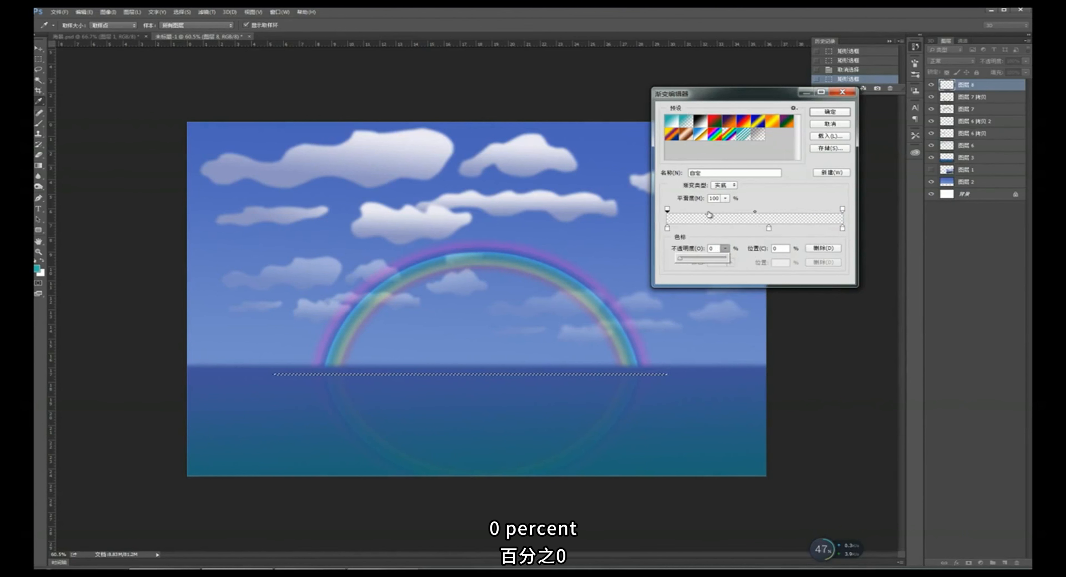
left_click(842, 210)
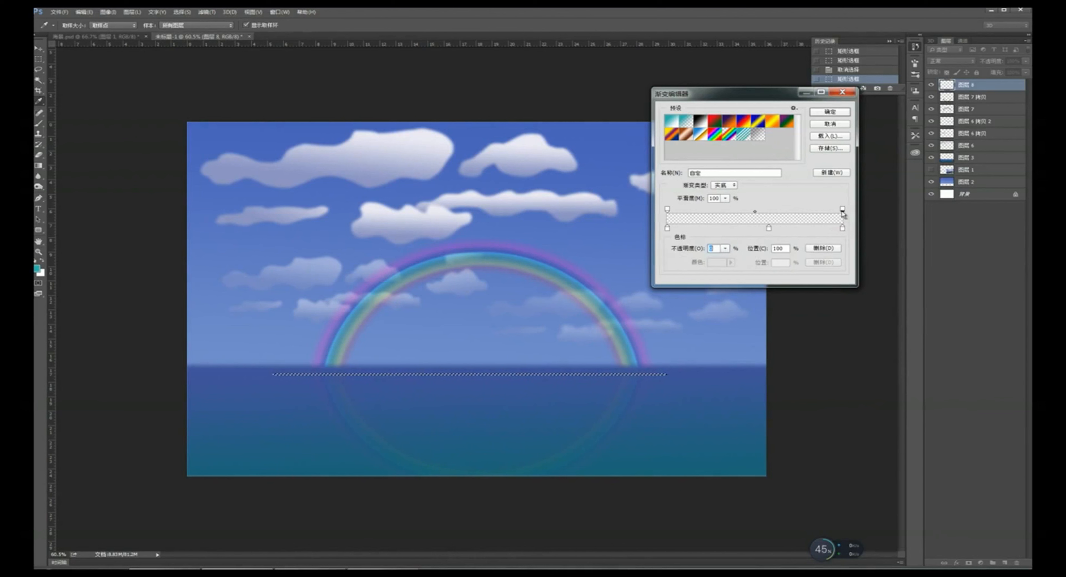
left_click(725, 248)
left_click_drag(725, 259, 727, 260)
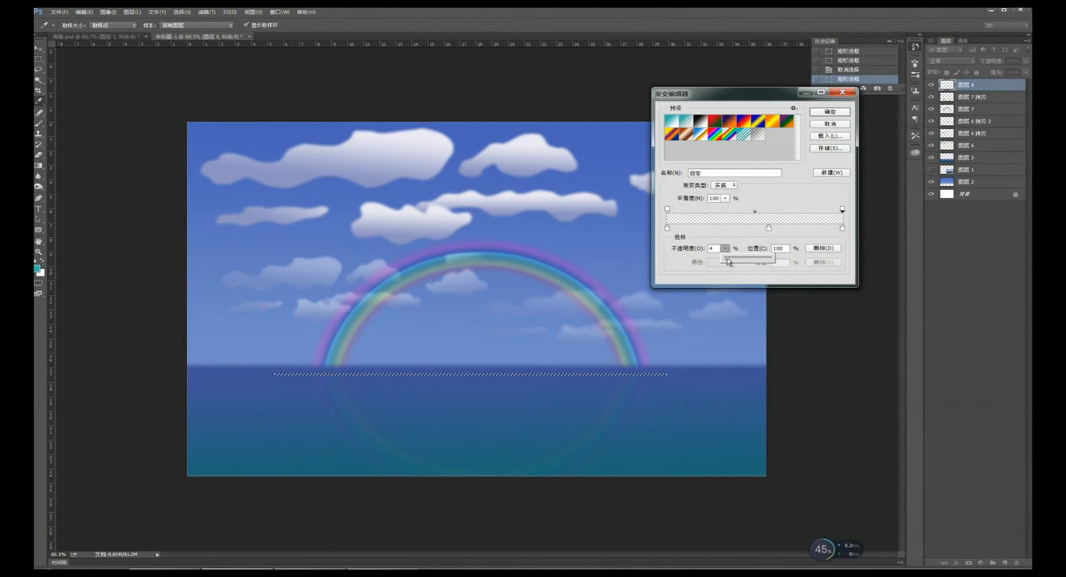
Step: Add an opacity stop at 59% with 100% opacity and accept the gradient
left_click(771, 211)
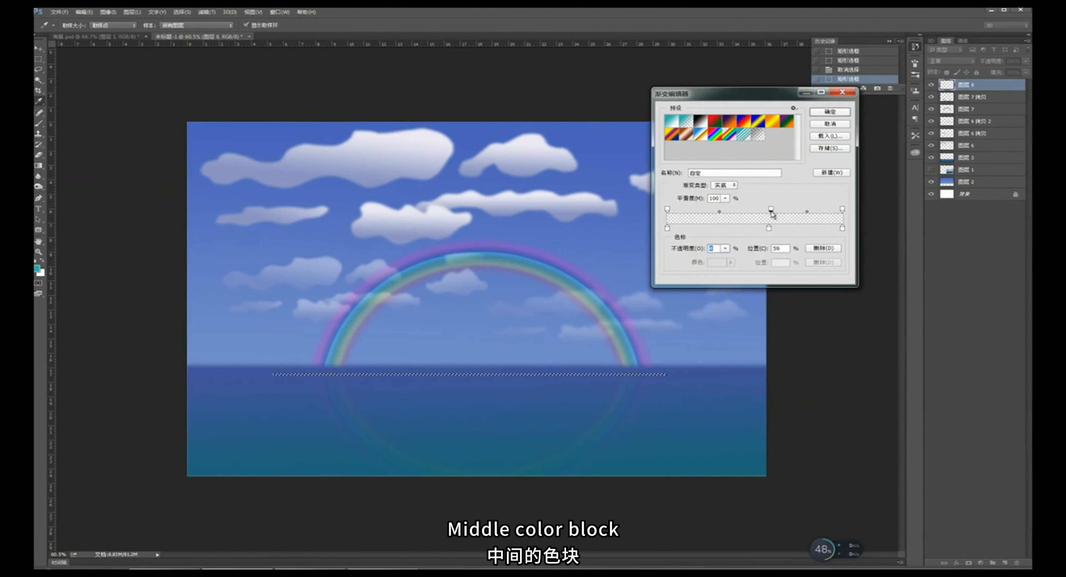
left_click(725, 248)
left_click_drag(725, 259, 781, 264)
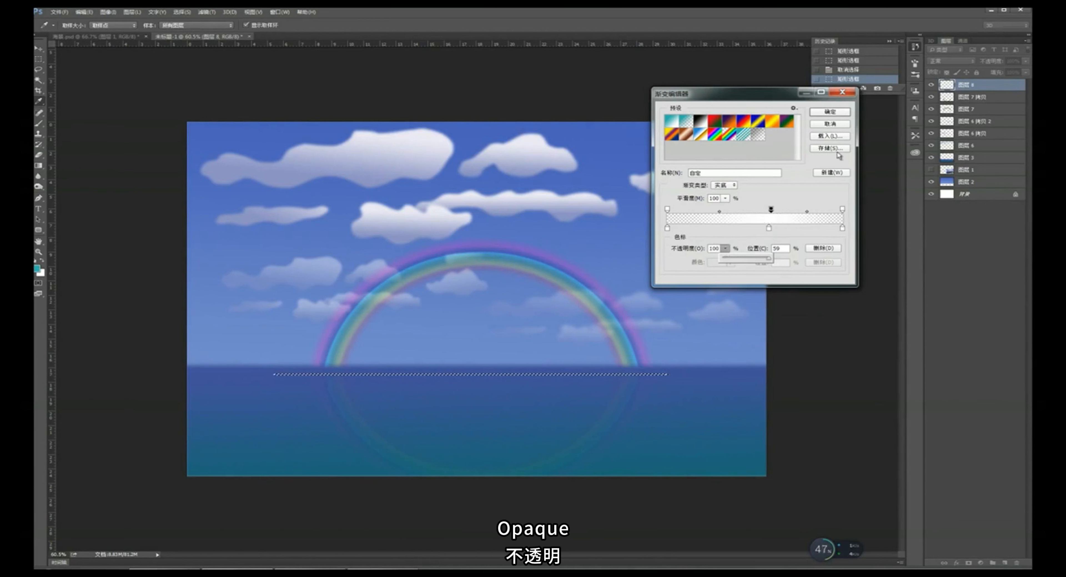
left_click(829, 111)
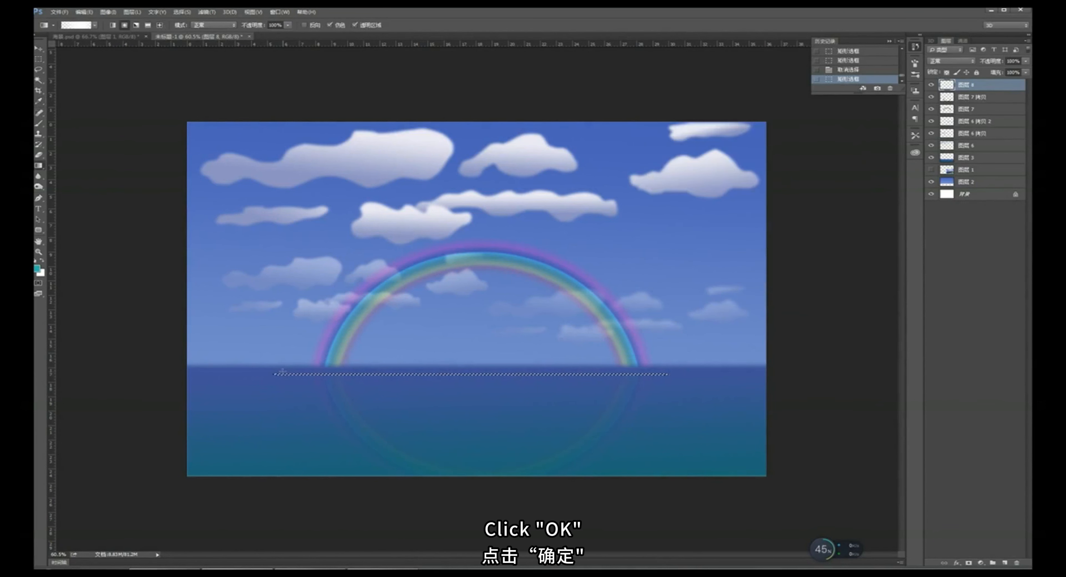
Step: Fill the selected strip below the horizon with the white gradient as a light reflection and deselect
left_click_drag(399, 378, 646, 375)
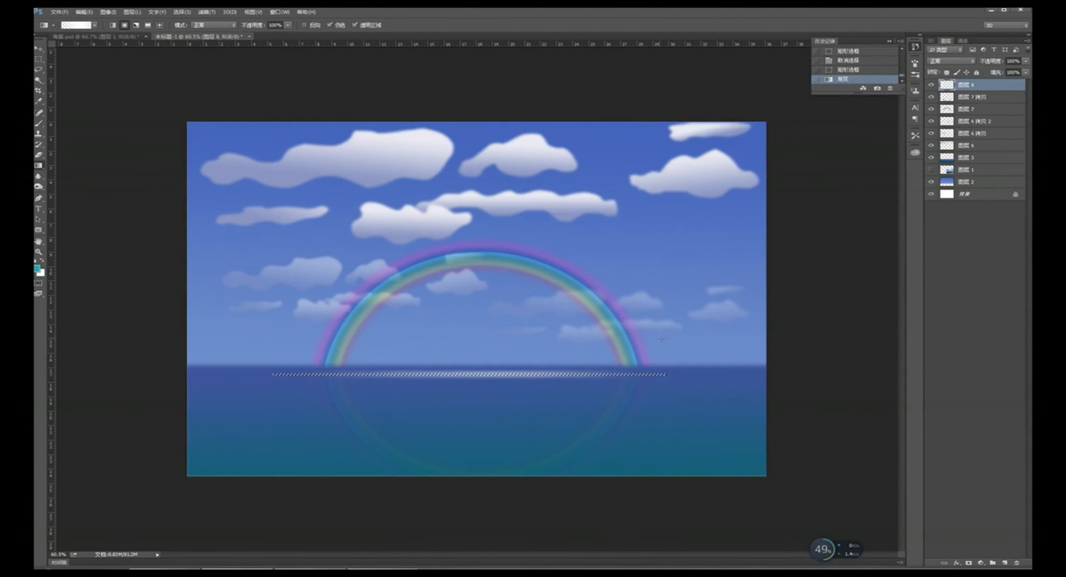
key("ctrl+d")
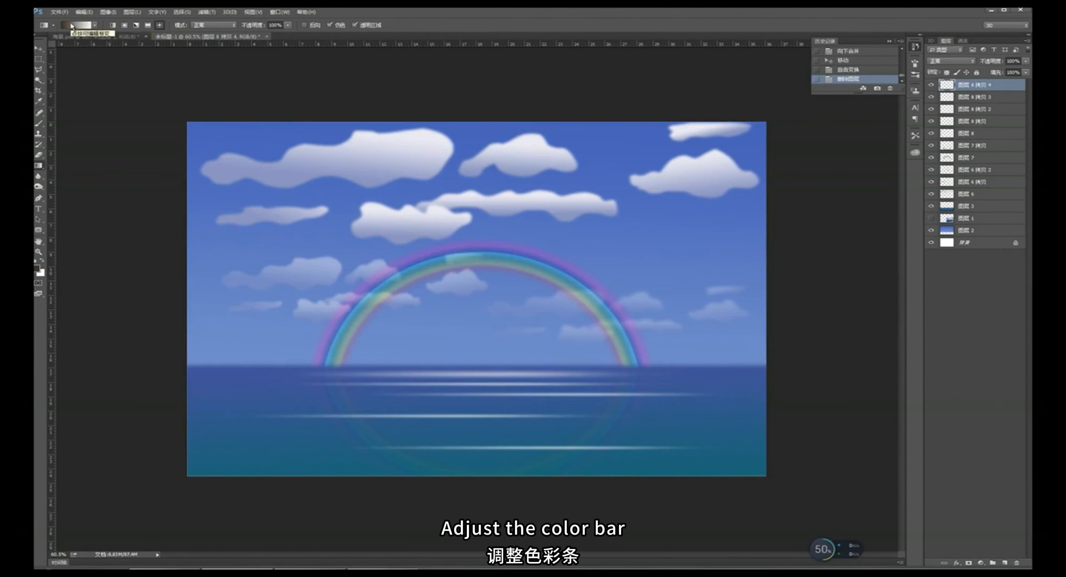
Step: Set the gradient's start colour stop to near-white, RGB 255, 251, 249
left_click(77, 25)
double_click(667, 228)
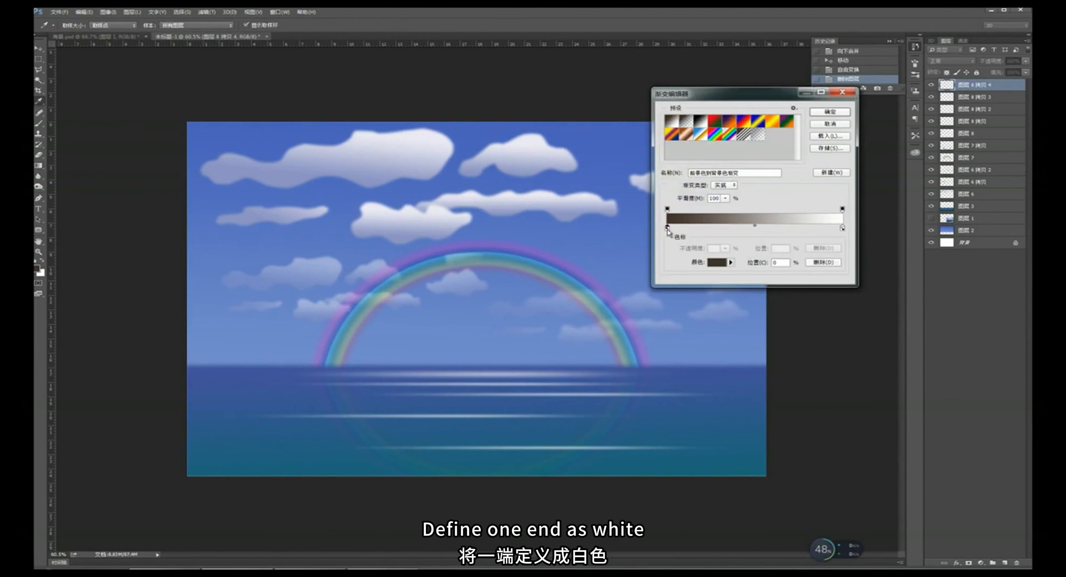
left_click(731, 177)
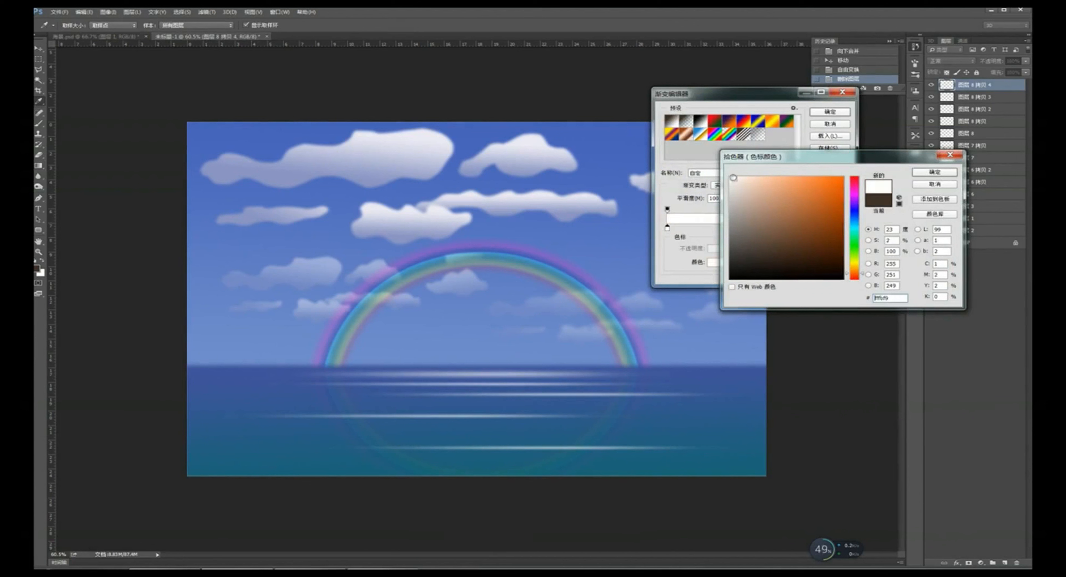
left_click(926, 173)
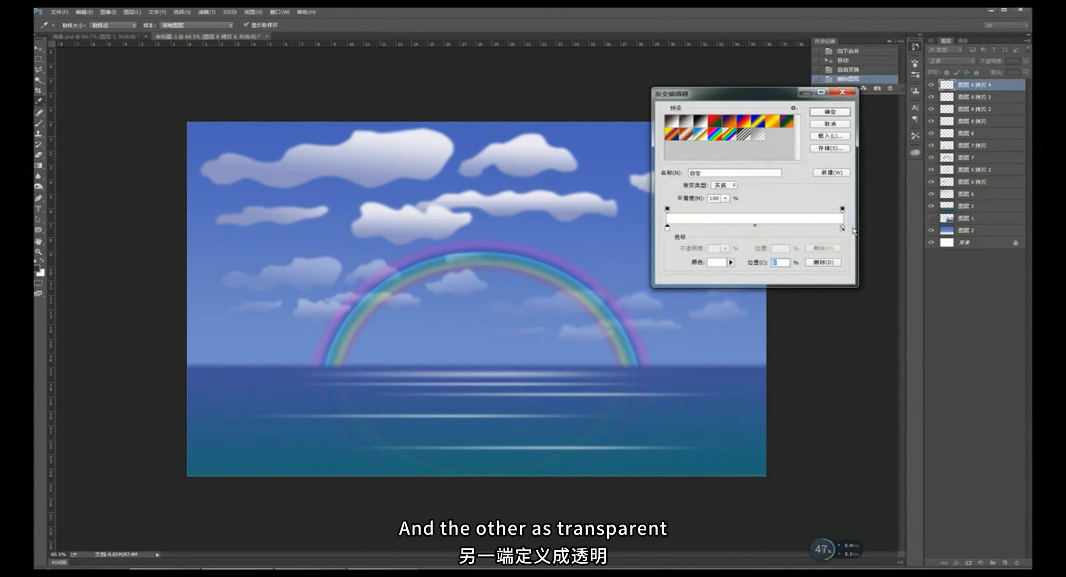
Step: Set the opacity at the gradient's end to 0% and accept the white-to-transparent gradient
left_click(842, 227)
left_click(843, 209)
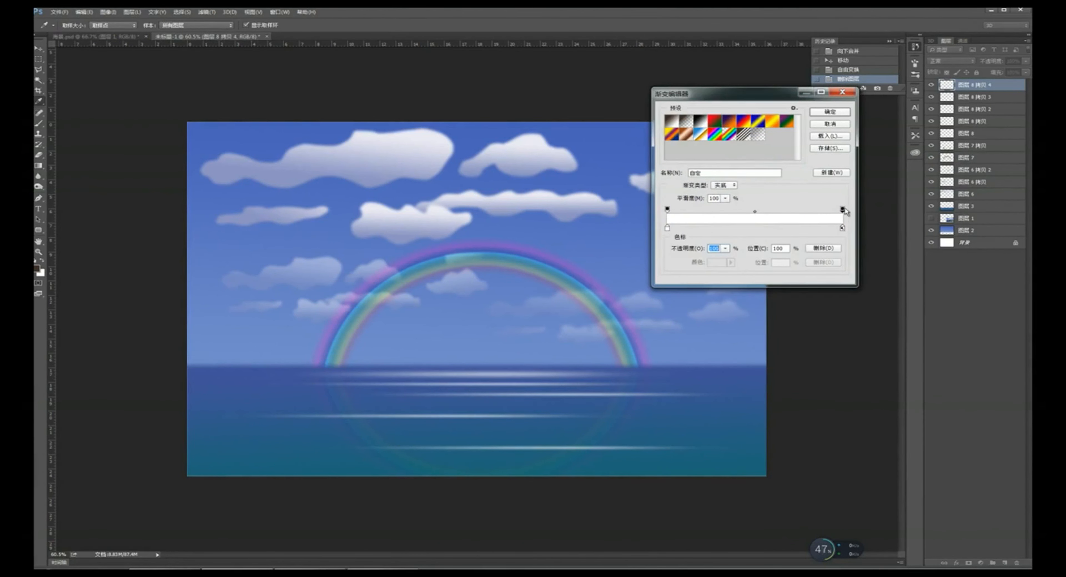
left_click(726, 248)
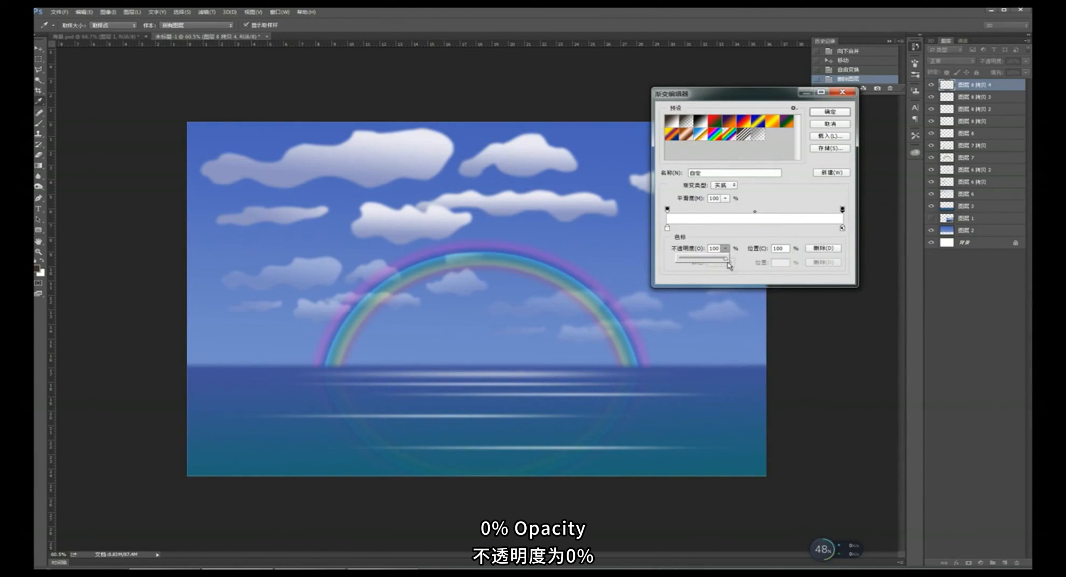
left_click_drag(729, 258, 669, 262)
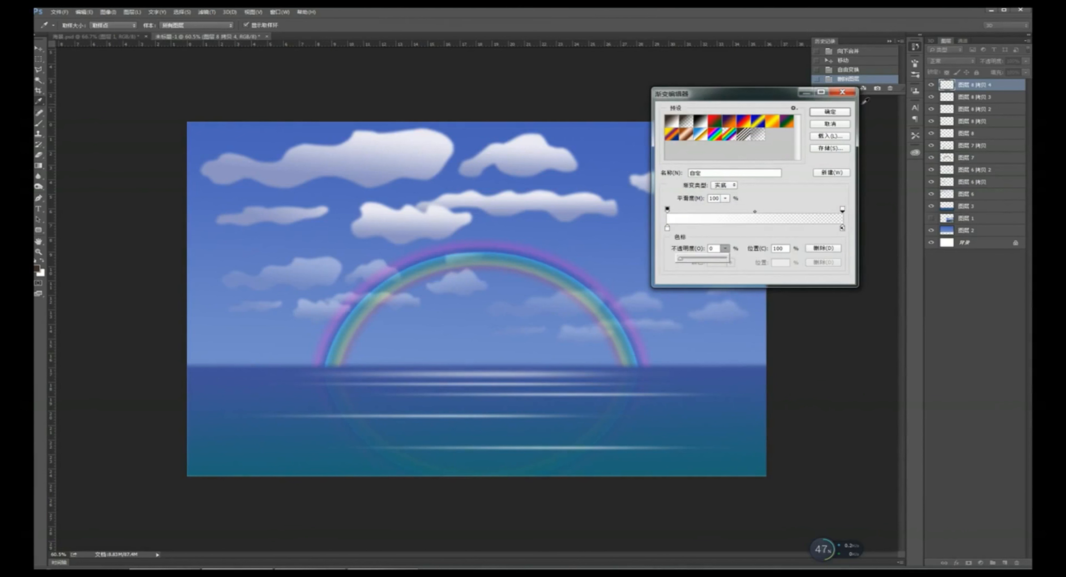
left_click(830, 111)
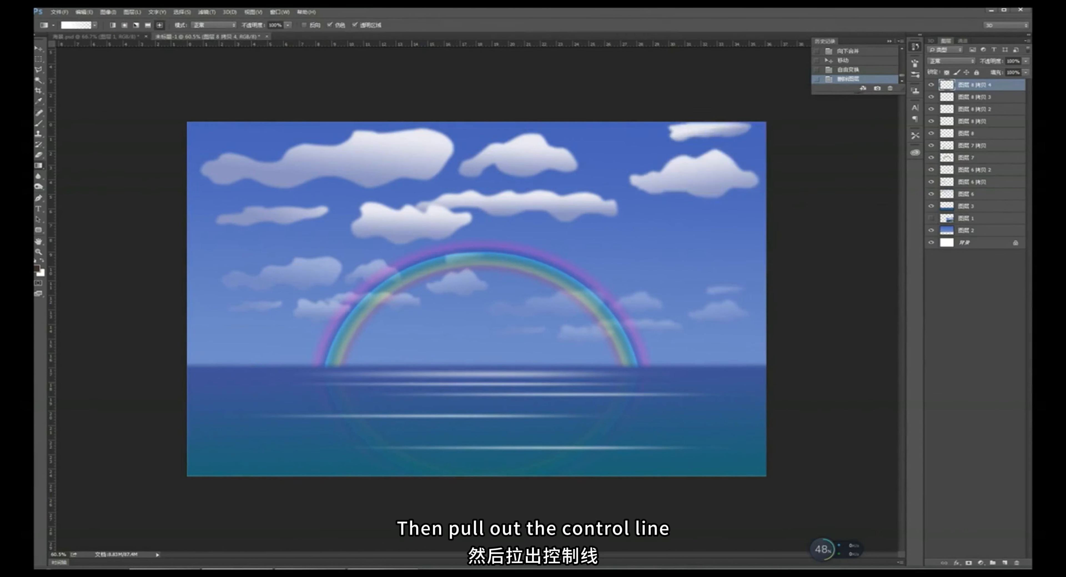
Step: Scatter small white diamond-gradient light spots of varying size over the light streaks on the water
left_click_drag(407, 380, 423, 379)
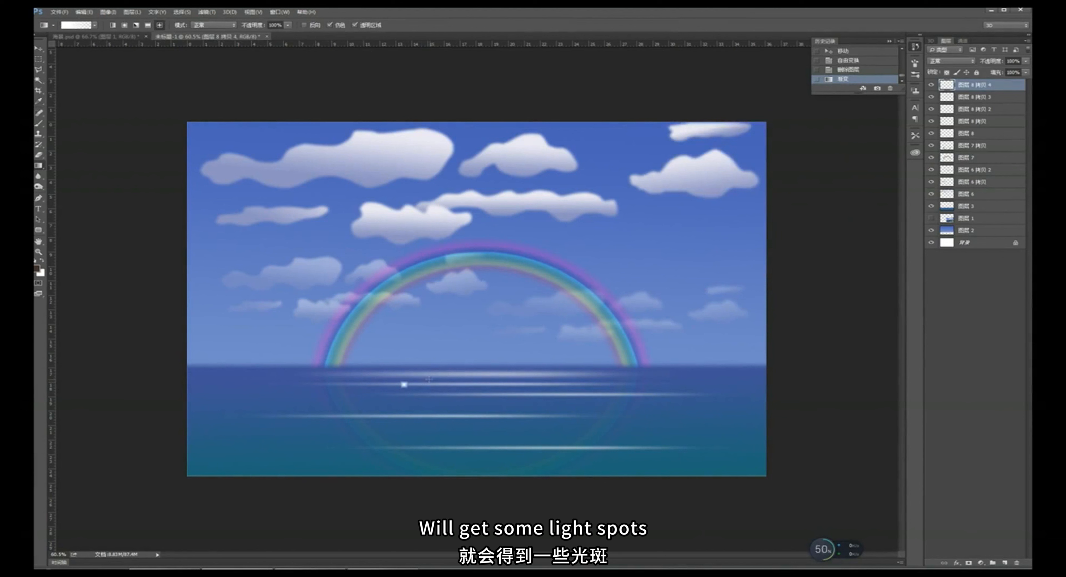
left_click_drag(498, 375, 483, 392)
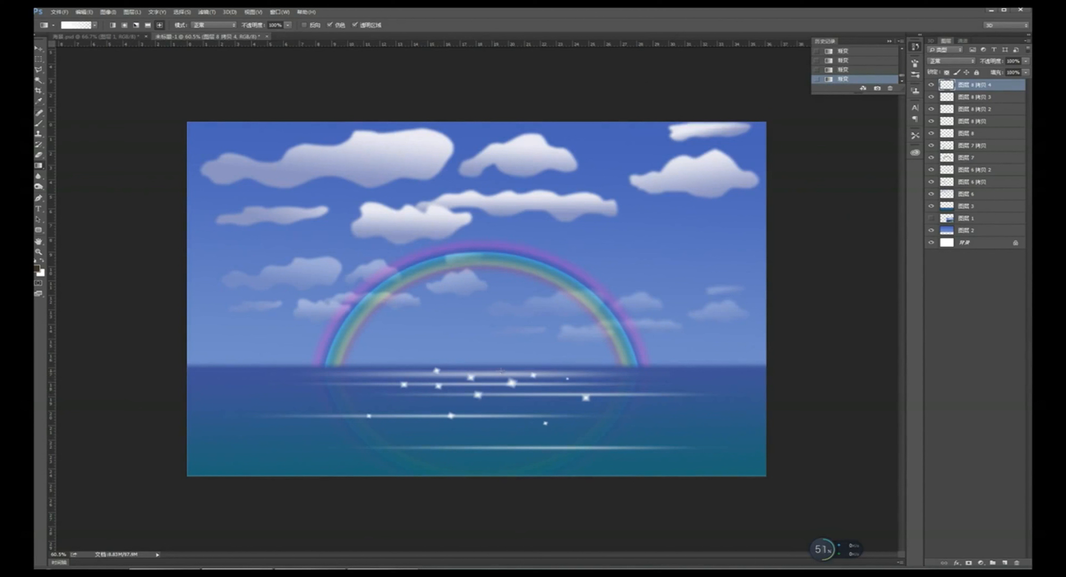
left_click_drag(494, 371, 500, 371)
Step: On a new layer, draw a white boat hull and thin dark mast with the Polygonal Lasso near the rainbow's right end, and deselect
left_click(1005, 563)
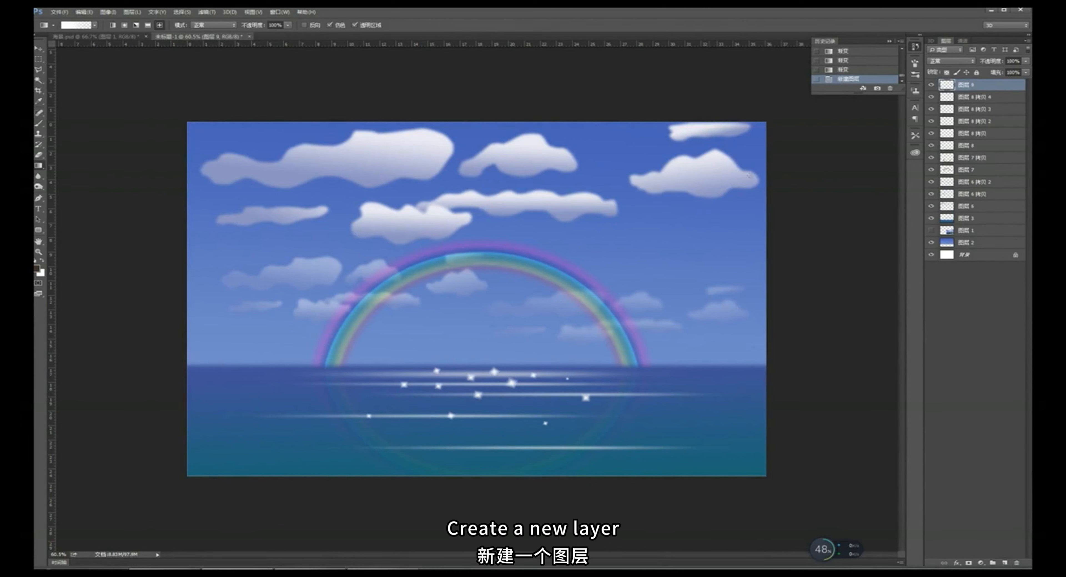
right_click(40, 70)
left_click(71, 76)
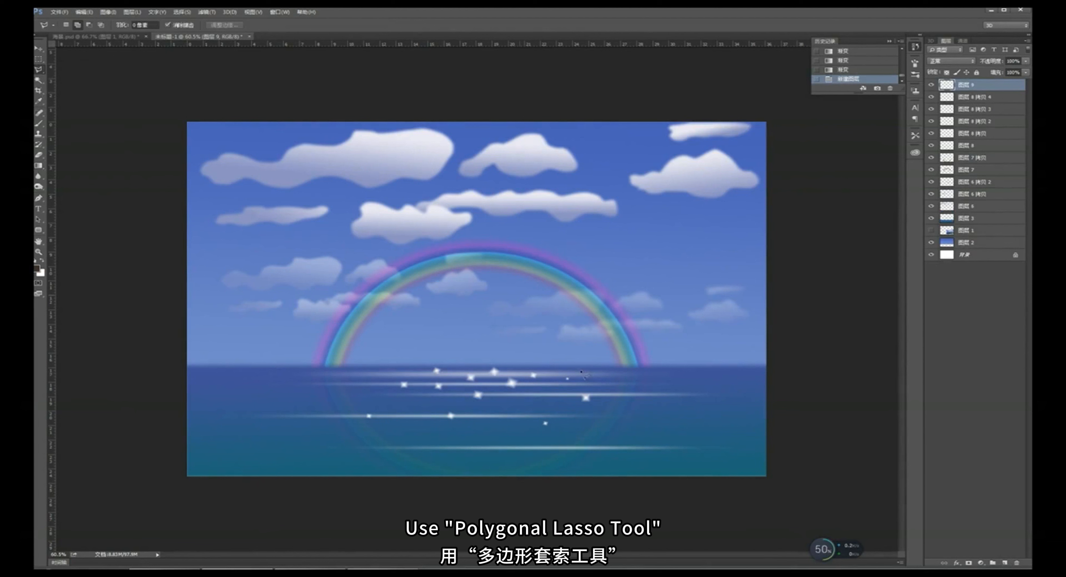
left_click(598, 425)
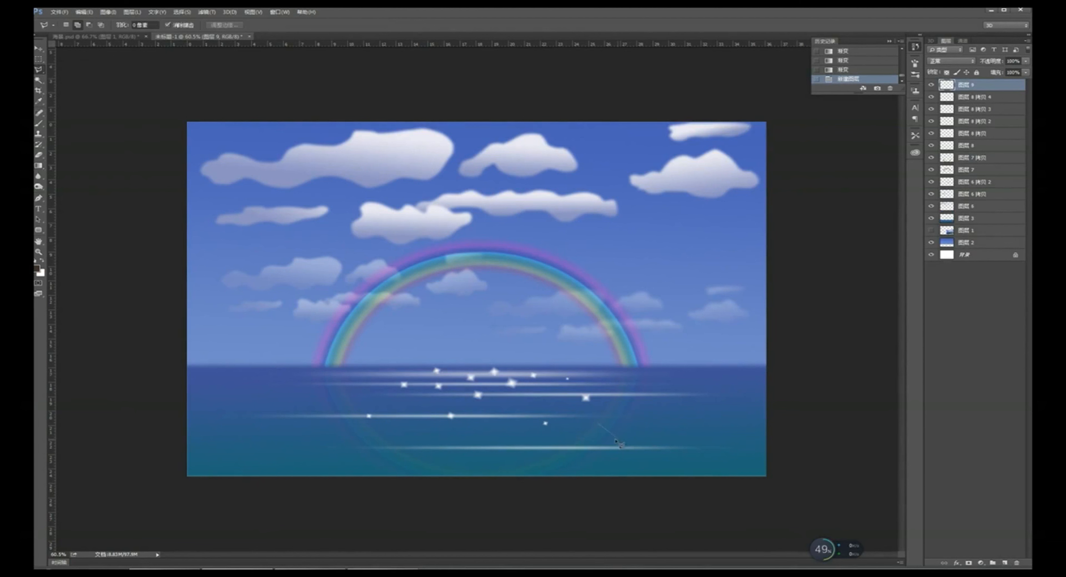
left_click(607, 440)
left_click(683, 440)
left_click(699, 417)
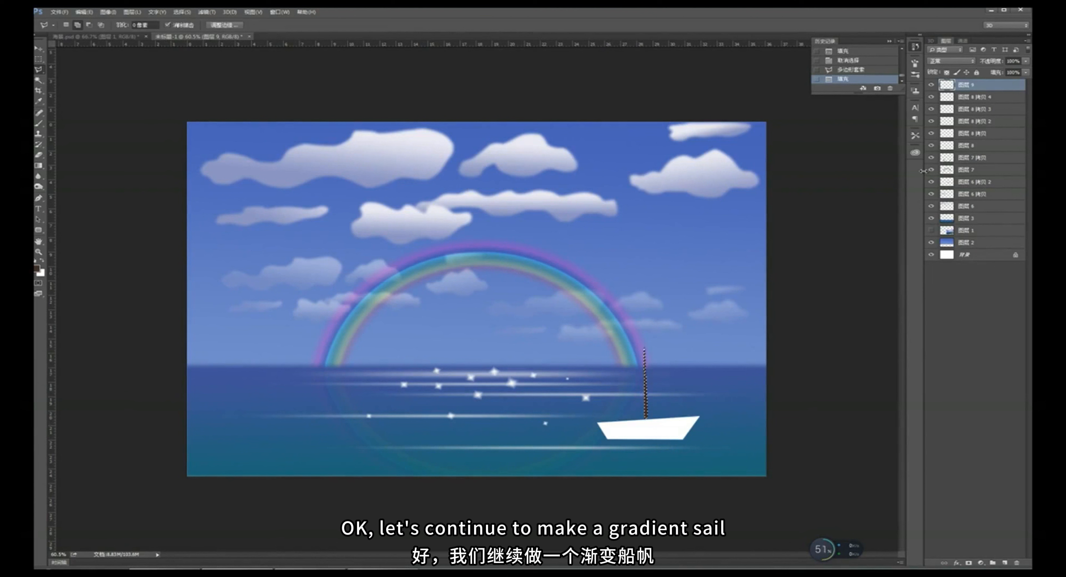
key("ctrl+d")
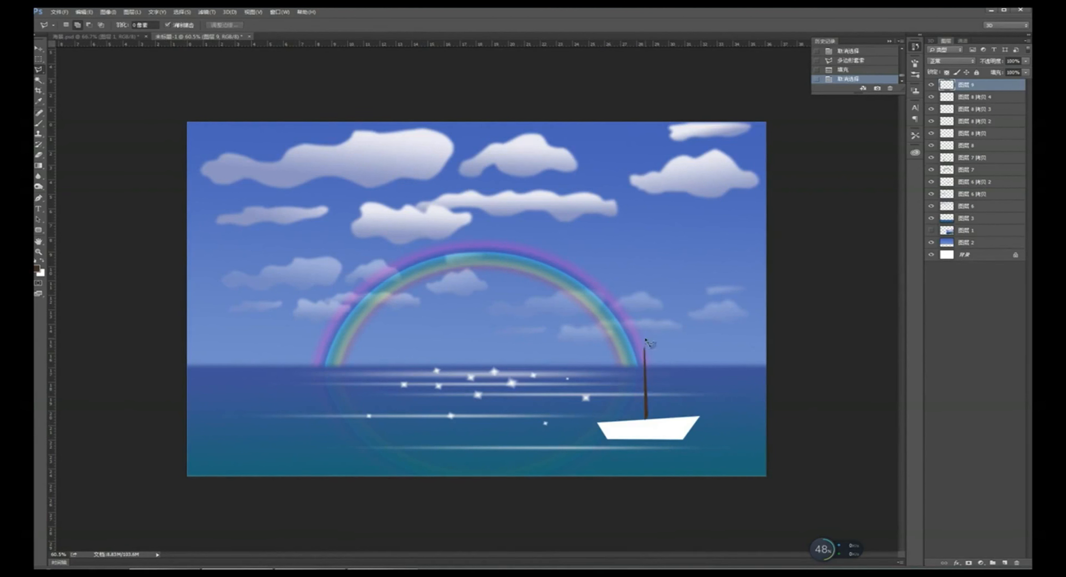
Step: Outline a triangular sail along the left side of the mast with the Polygonal Lasso
left_click(646, 343)
left_click(620, 404)
left_click(644, 404)
left_click(645, 343)
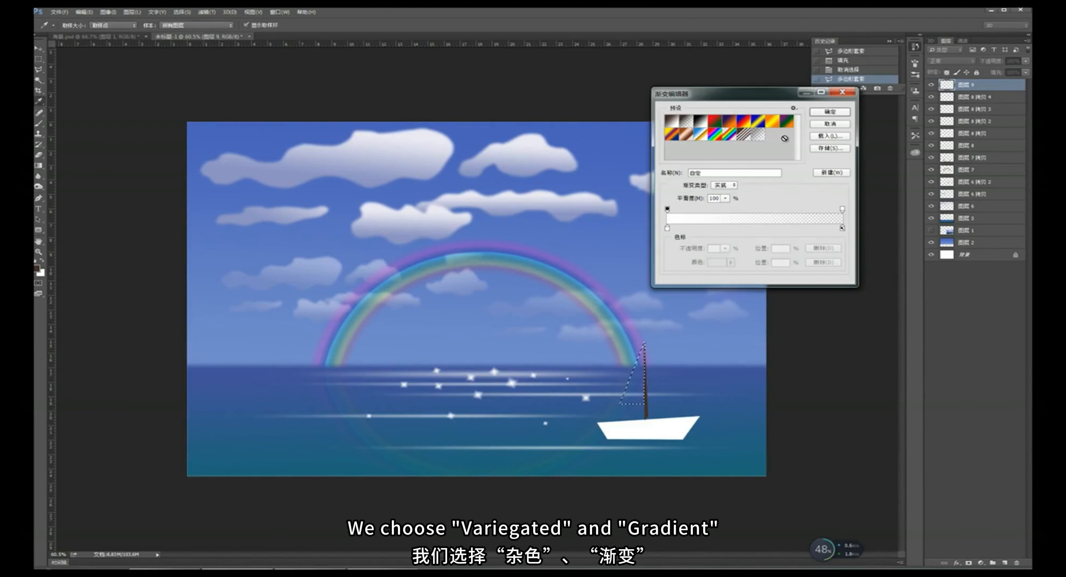
Step: Set up a yellow-green Noise gradient in the RGB colour model and fill the triangular sail with it from base to tip
left_click(733, 185)
left_click(731, 200)
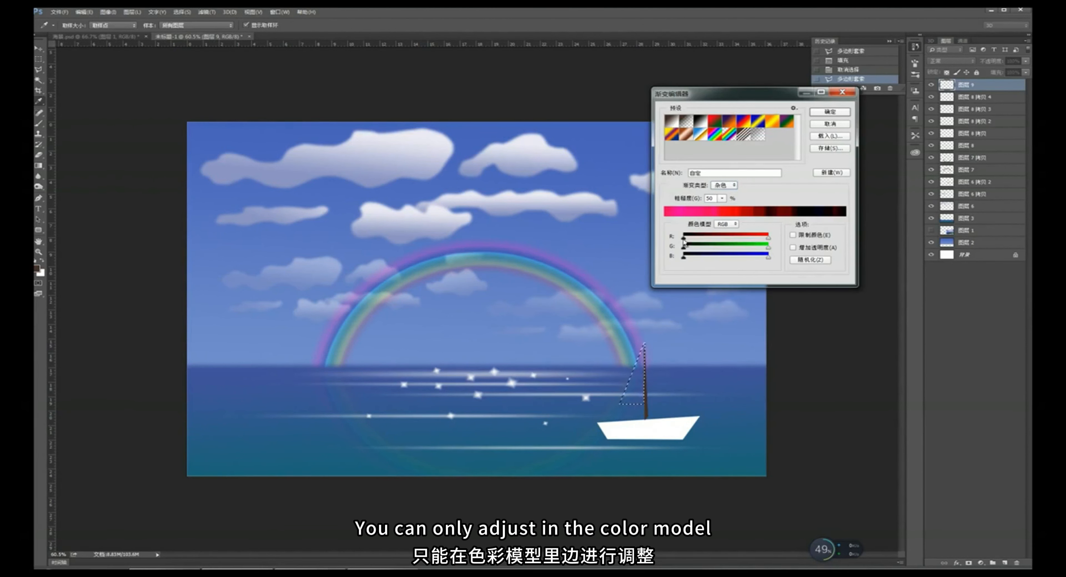
left_click_drag(684, 239, 721, 240)
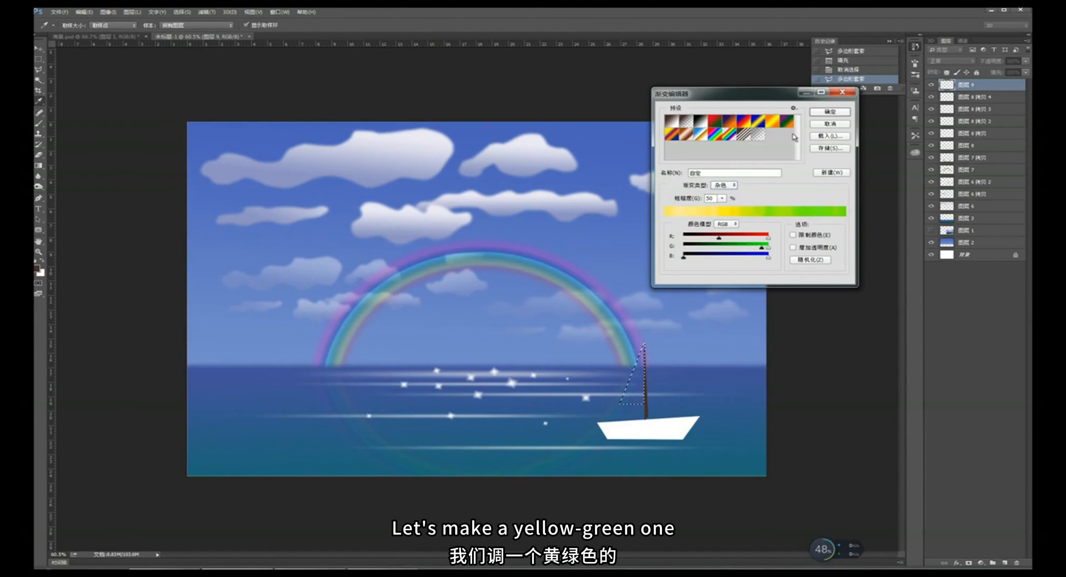
left_click(825, 112)
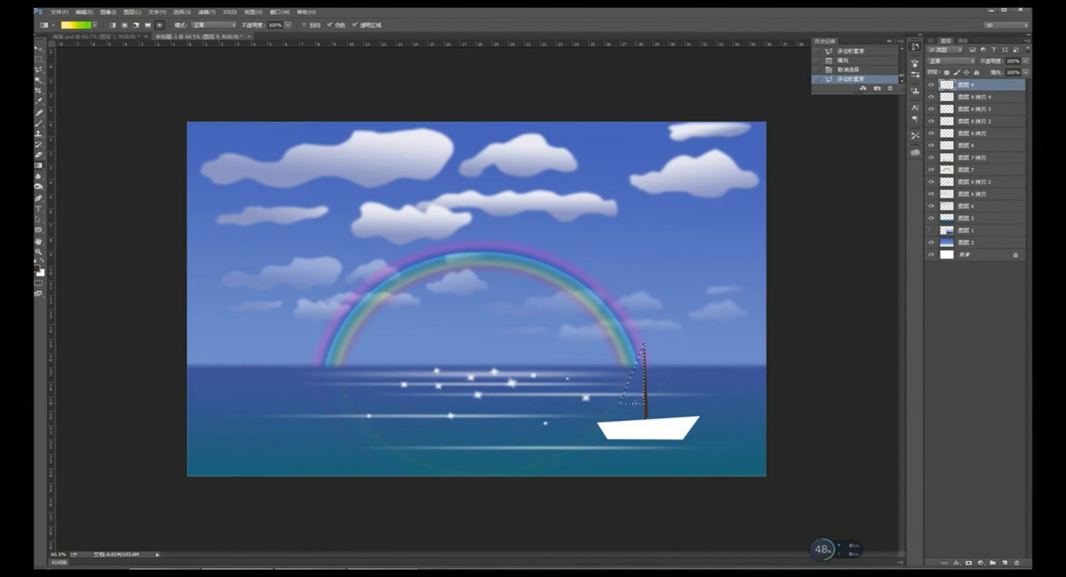
left_click_drag(636, 403, 644, 347)
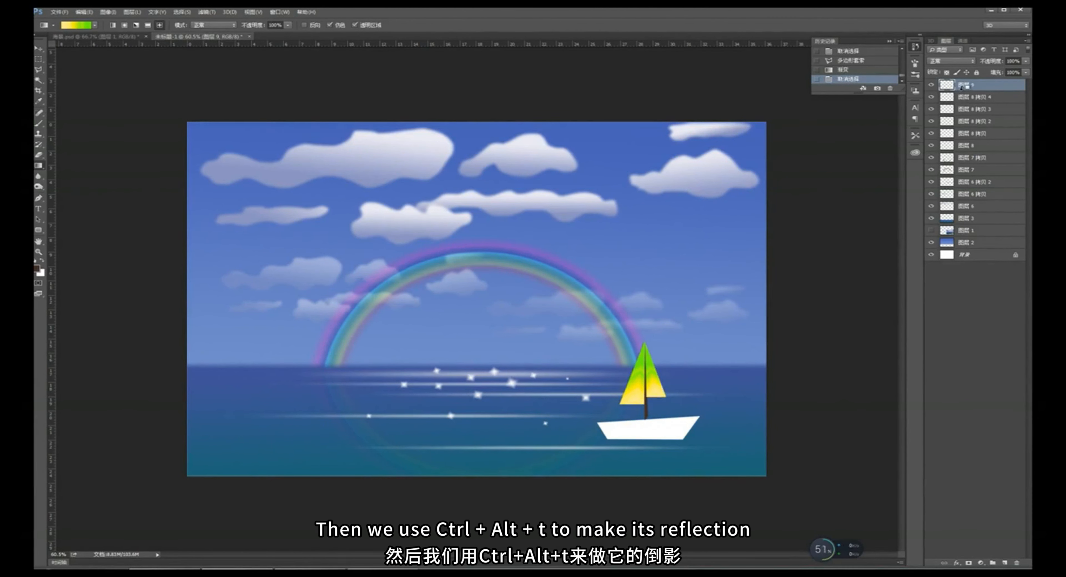
Step: Start a Free Transform on a copy of the sailboat for its reflection
key("ctrl+alt+t")
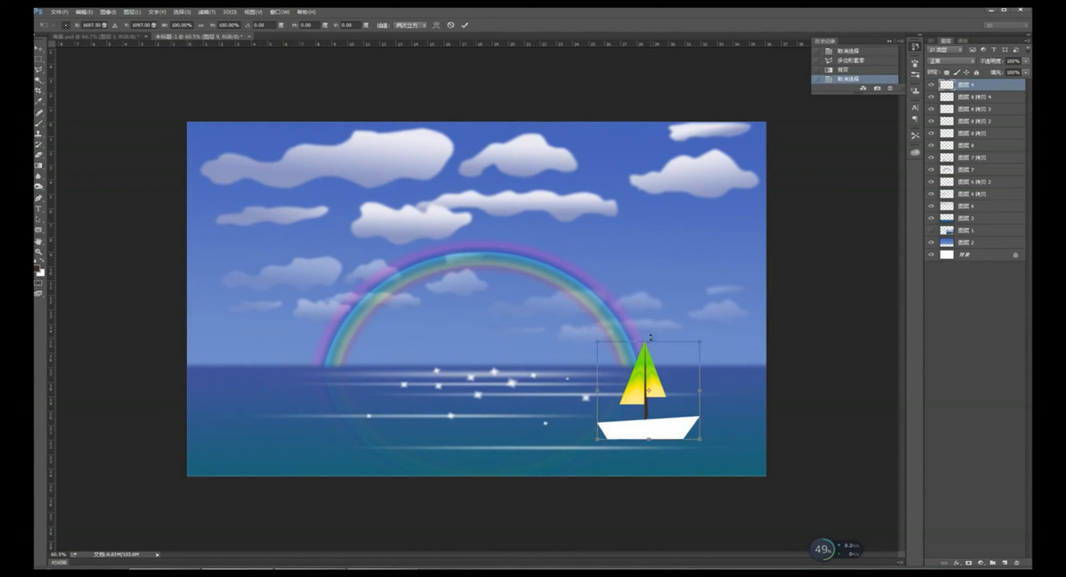